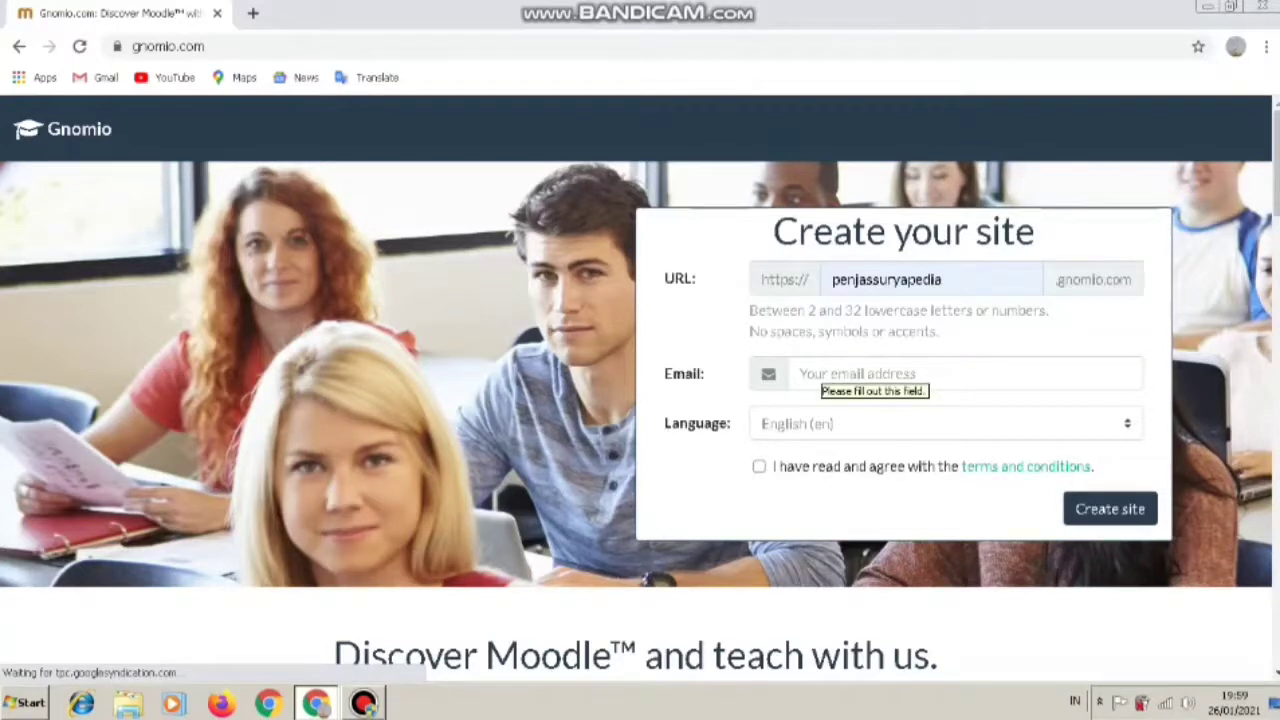
Fill in the e-mail address on the Create your site form and accept the terms and conditions
{"action": "left_click", "coordinate": [873, 373]}
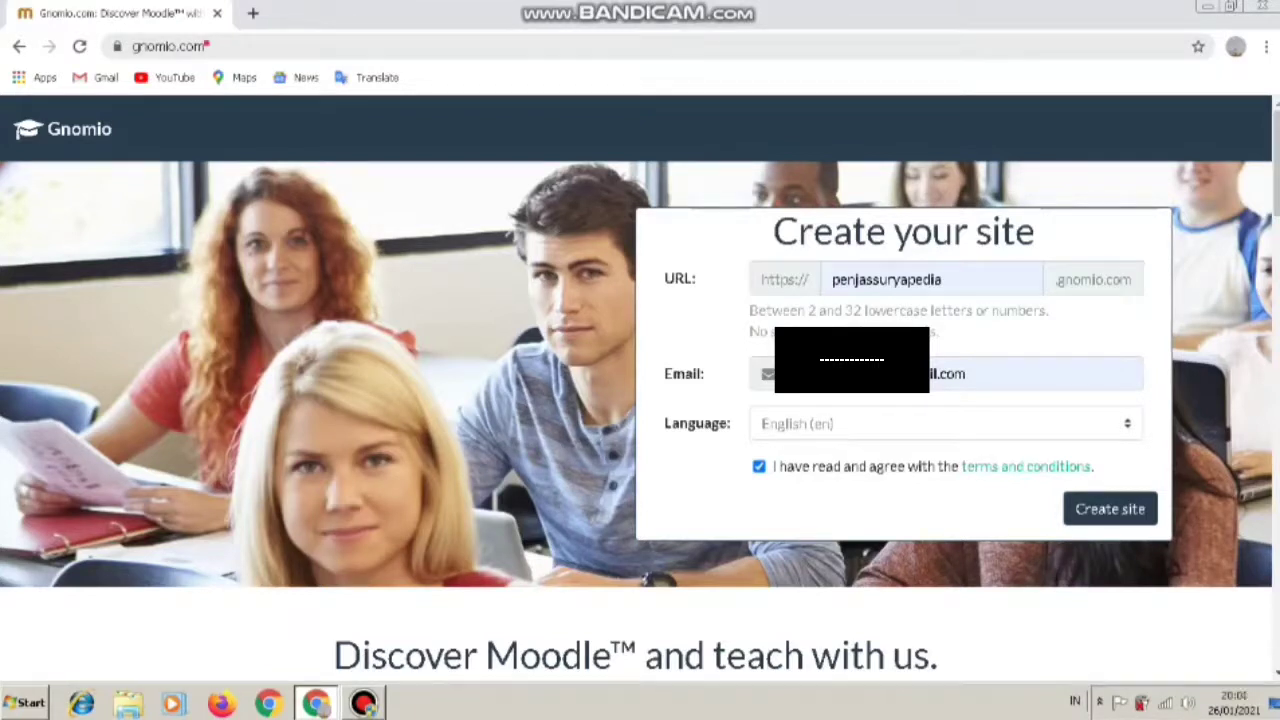
Open the login page of penjassuryapedia.gnomio.com and log in with the admin account
{"action": "left_click", "coordinate": [168, 46]}
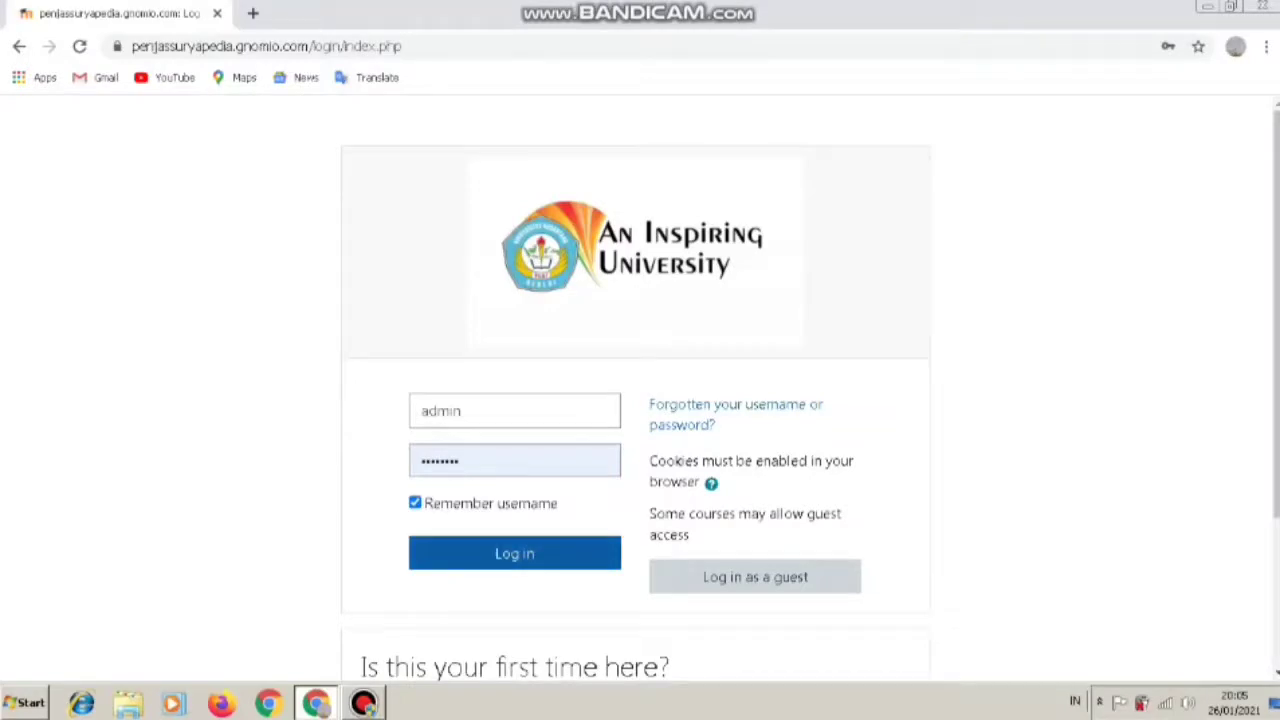
{"action": "left_click", "coordinate": [515, 553]}
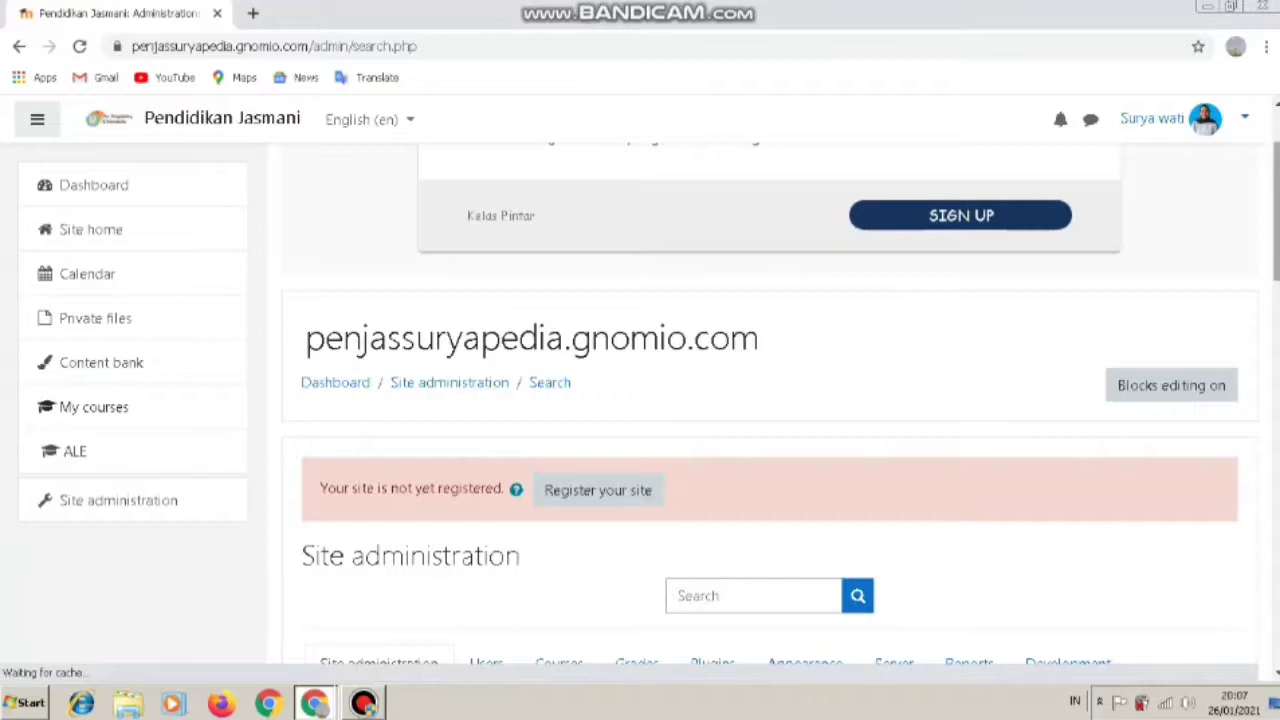
Open the Language packs page from the site administration
{"action": "scroll", "coordinate": [770, 400], "scroll_direction": "down", "scroll_amount": 5}
{"action": "scroll", "coordinate": [770, 400], "scroll_direction": "down", "scroll_amount": 3}
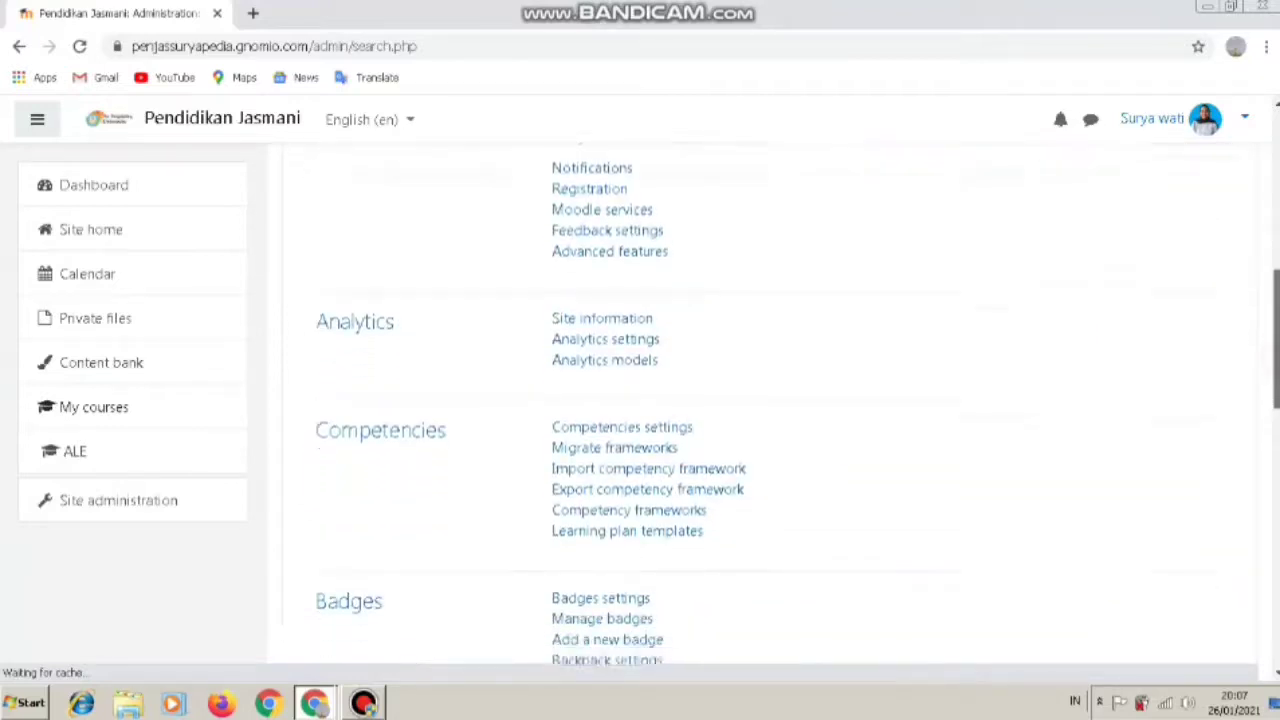
{"action": "scroll", "coordinate": [770, 400], "scroll_direction": "down", "scroll_amount": 3}
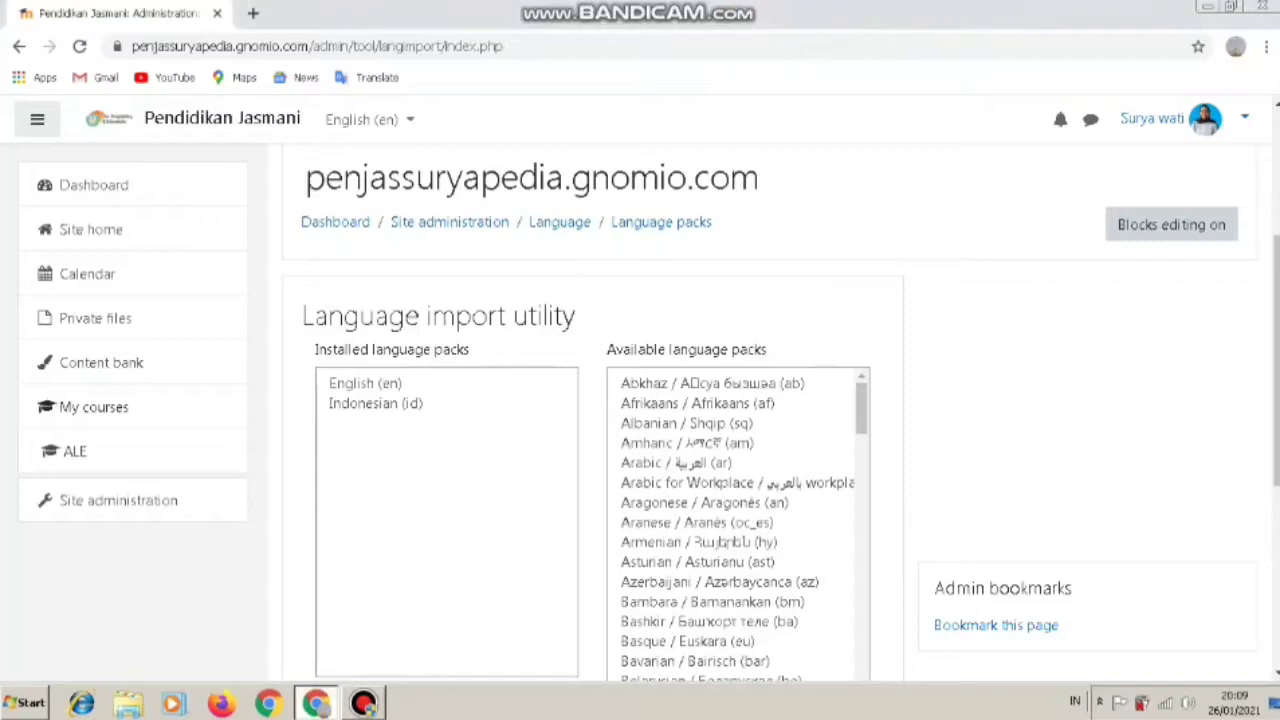
Look through the available language packs in the language import utility
{"action": "scroll", "coordinate": [790, 412], "scroll_direction": "down", "scroll_amount": 1}
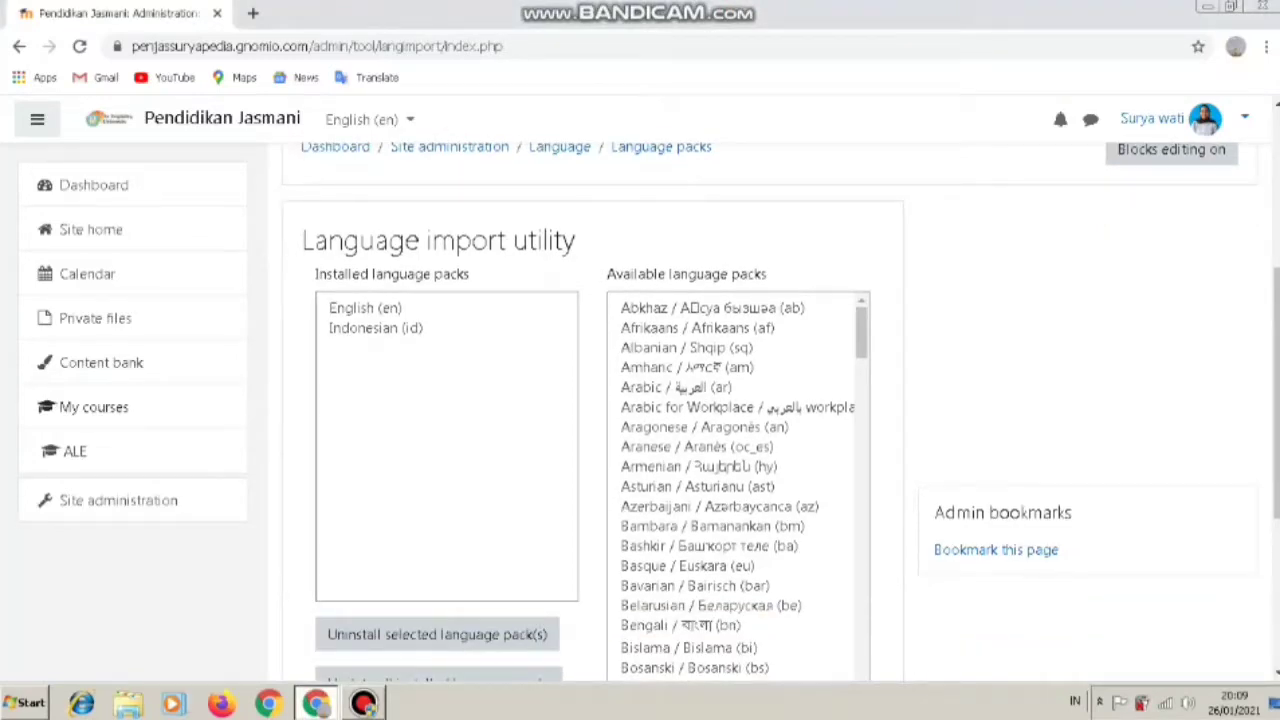
{"action": "mouse_move", "coordinate": [861, 333]}
{"action": "left_mouse_down"}
{"action": "mouse_move", "coordinate": [861, 465]}
{"action": "mouse_move", "coordinate": [861, 315]}
{"action": "left_mouse_up"}
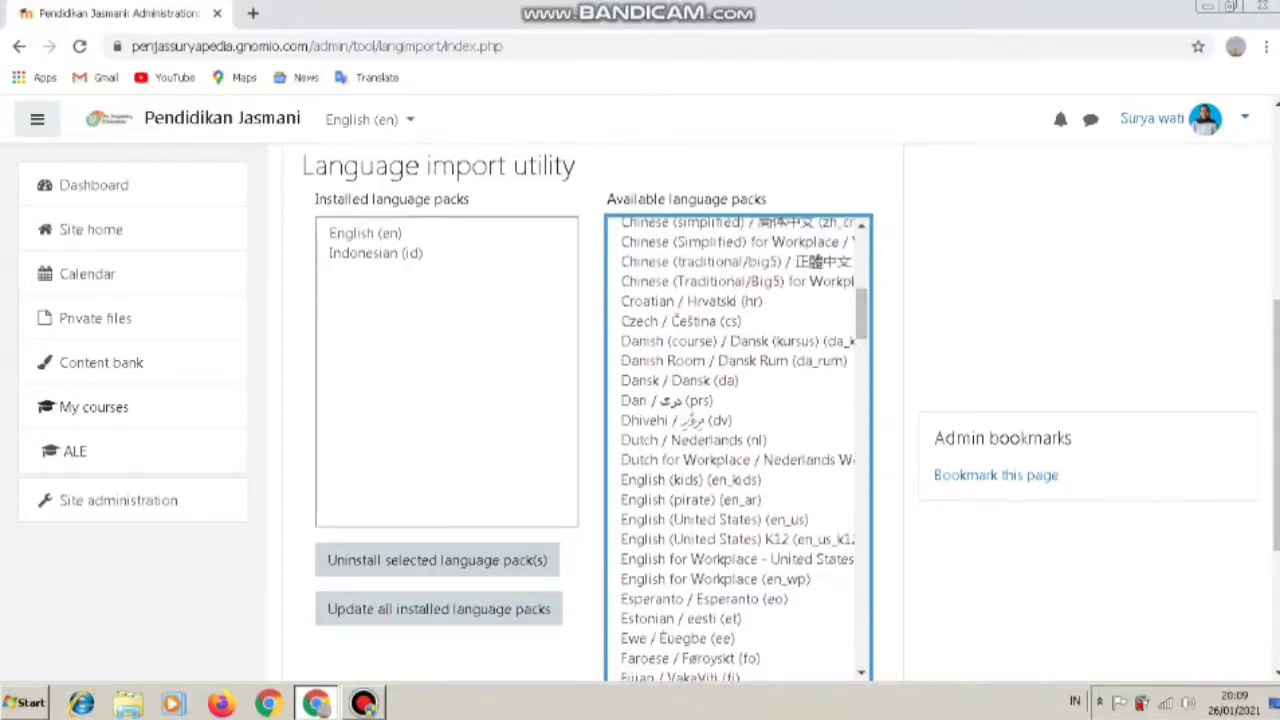
{"action": "scroll", "coordinate": [770, 413], "scroll_direction": "down", "scroll_amount": 2}
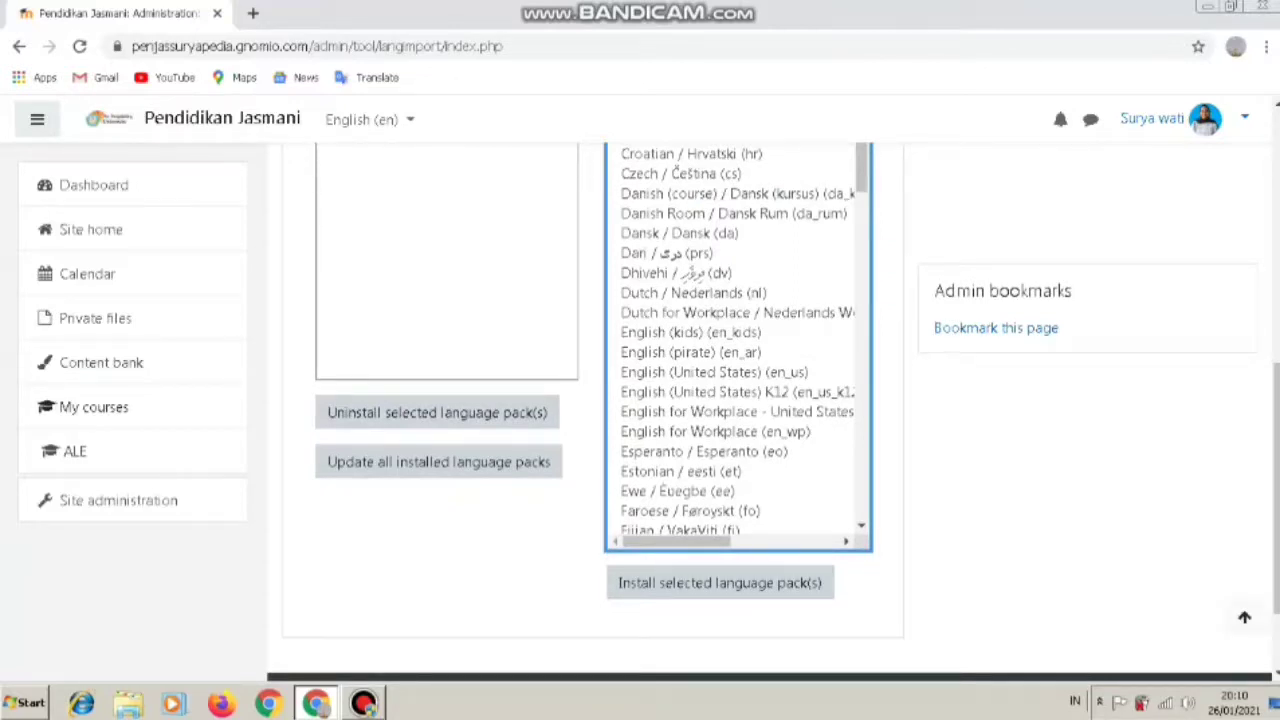
{"action": "scroll", "coordinate": [724, 378], "scroll_direction": "down", "scroll_amount": 8}
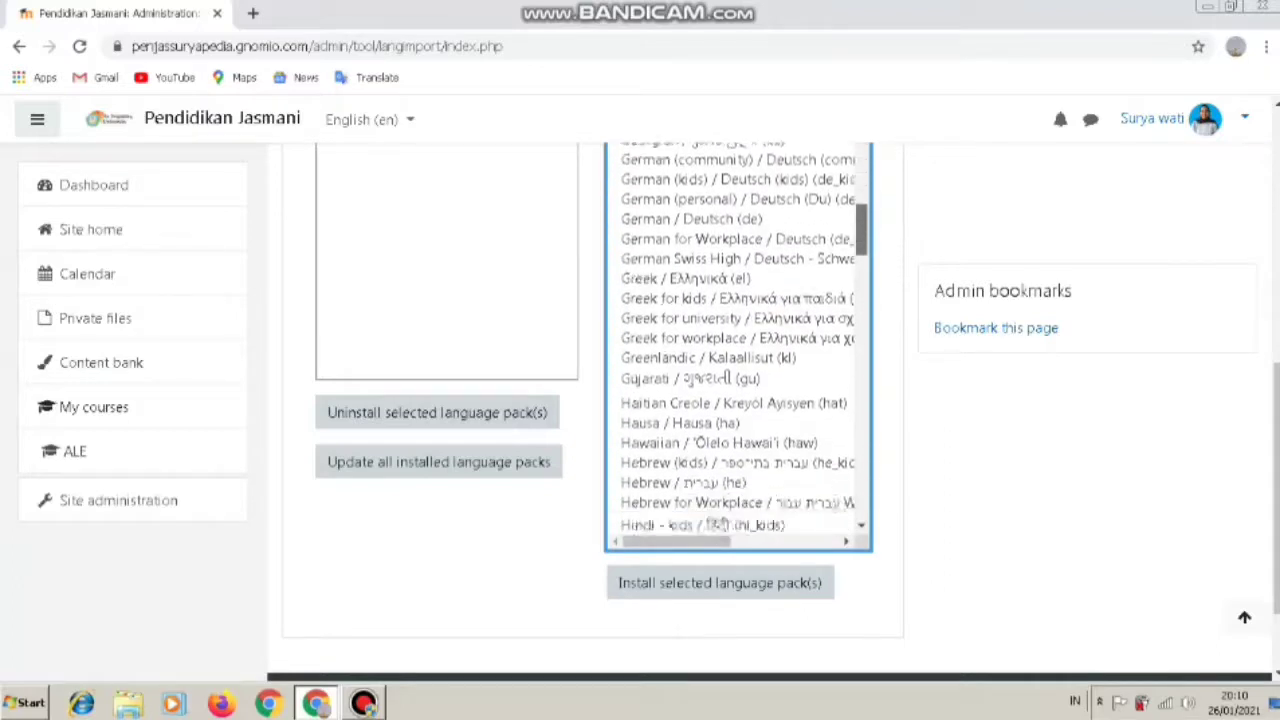
{"action": "scroll", "coordinate": [724, 378], "scroll_direction": "up", "scroll_amount": 15}
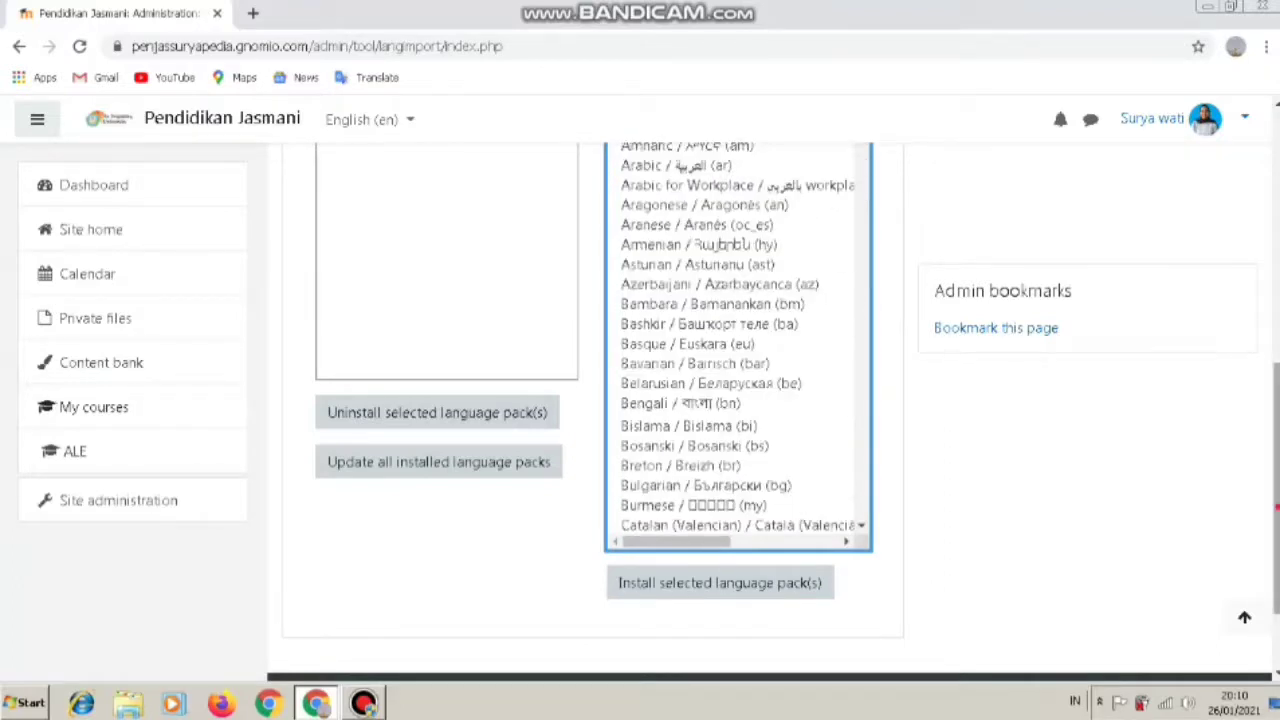
{"action": "scroll", "coordinate": [724, 378], "scroll_direction": "up", "scroll_amount": 5}
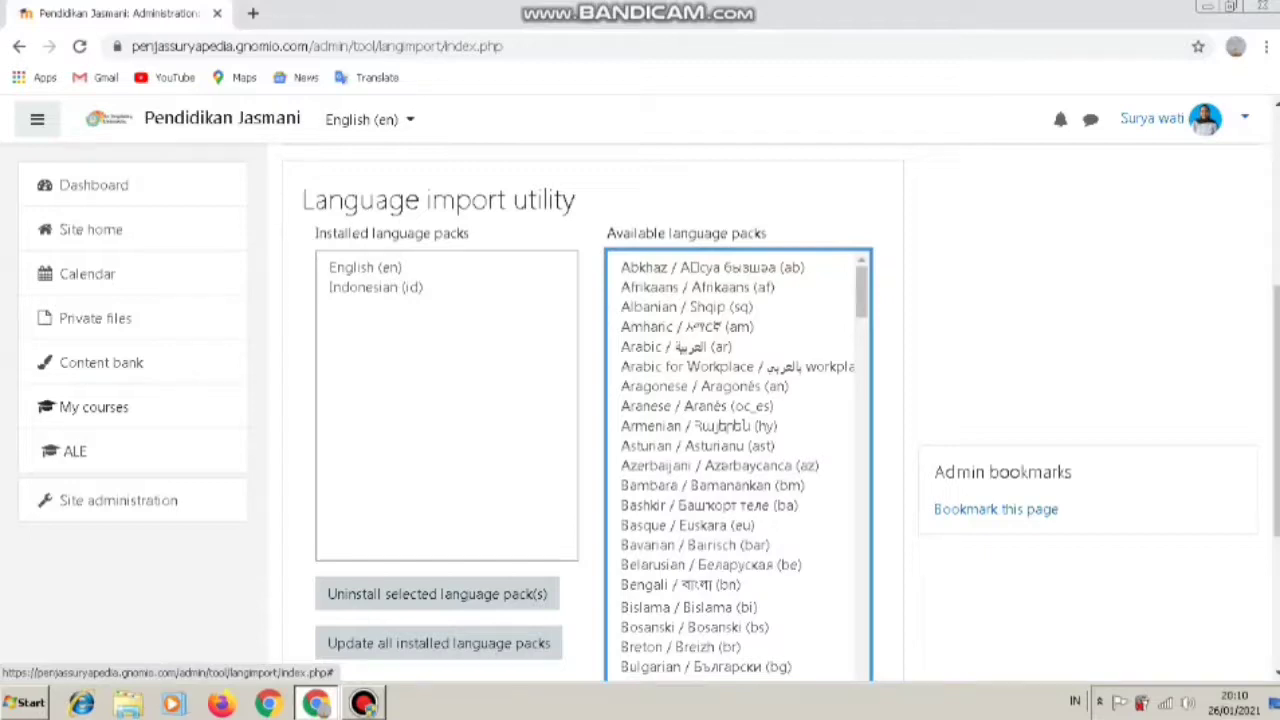
Switch the site's display language to Indonesian (id)
{"action": "left_click", "coordinate": [368, 119]}
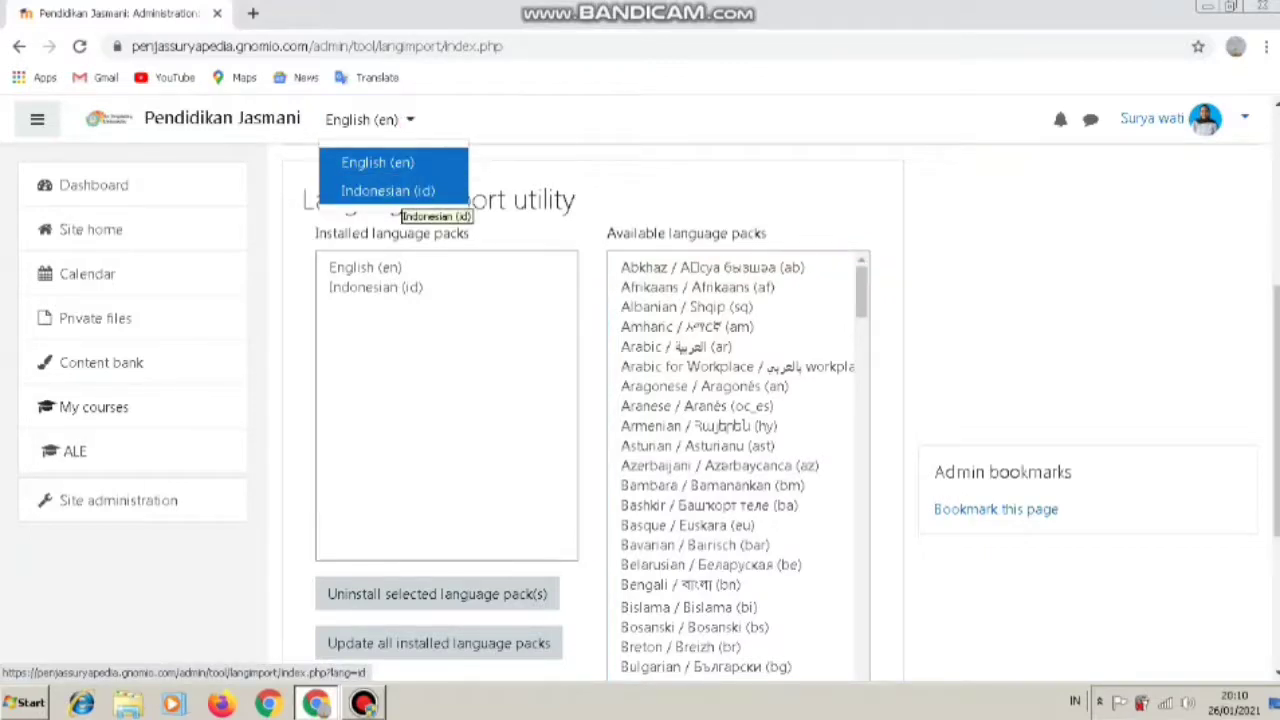
{"action": "left_click", "coordinate": [390, 190]}
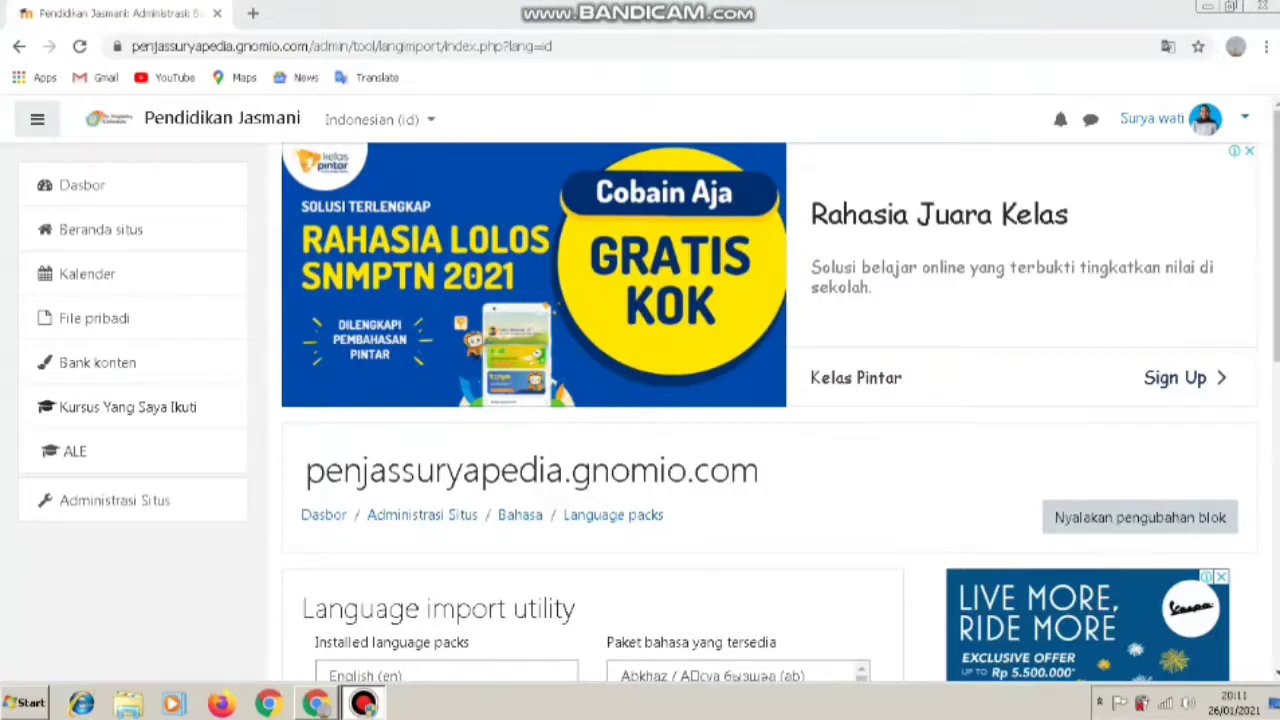
{"action": "scroll", "coordinate": [780, 410], "scroll_direction": "down", "scroll_amount": 2}
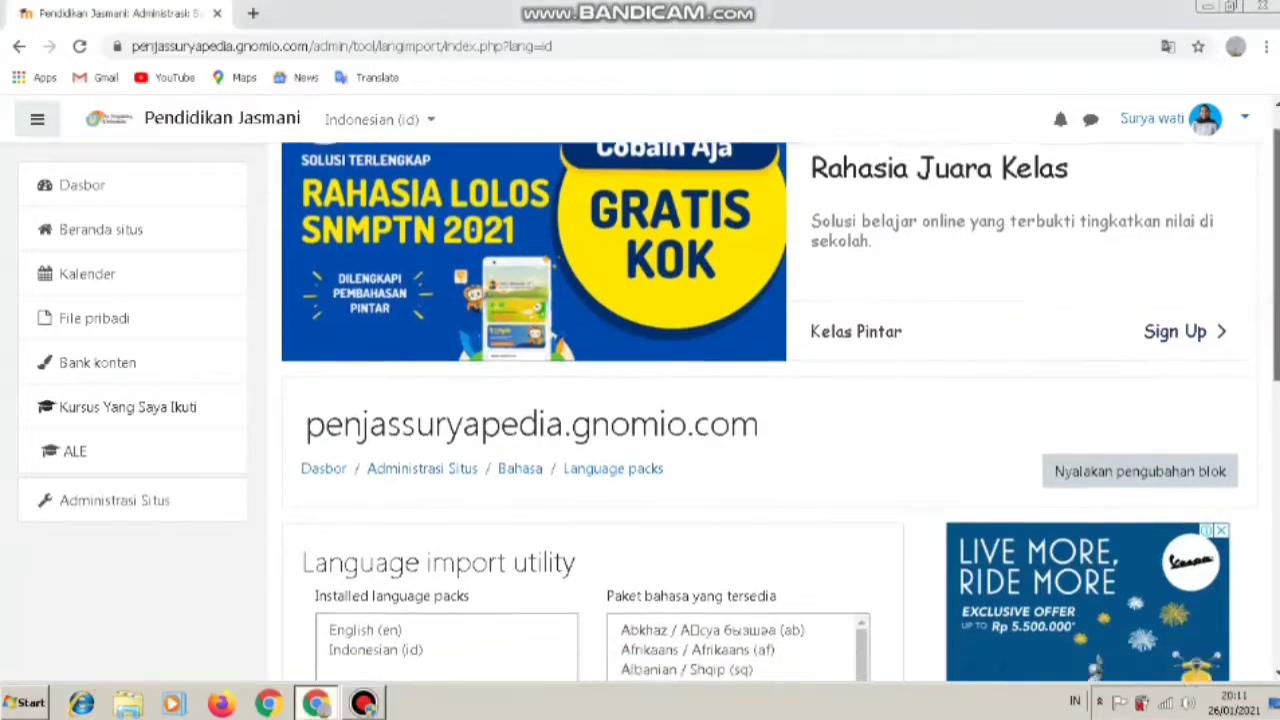
{"action": "scroll", "coordinate": [780, 410], "scroll_direction": "up", "scroll_amount": 2}
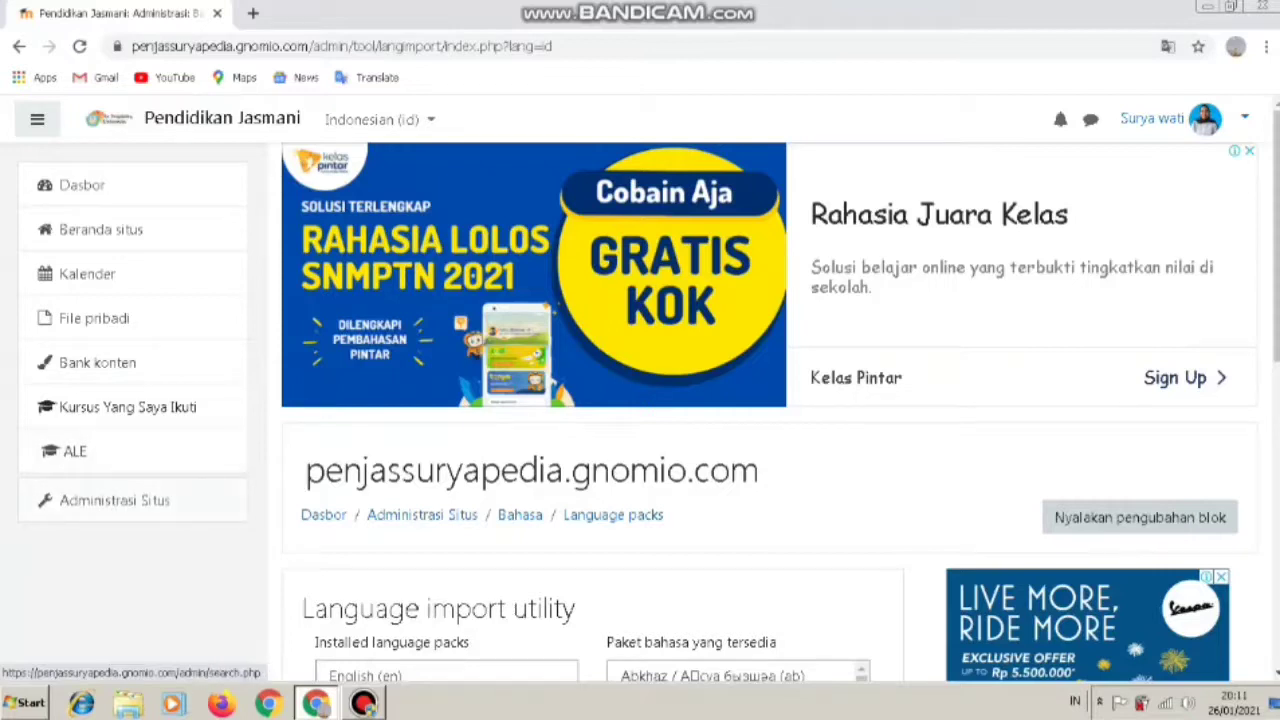
Review the Tampilan and Theme options in the site administration
{"action": "left_click", "coordinate": [114, 500]}
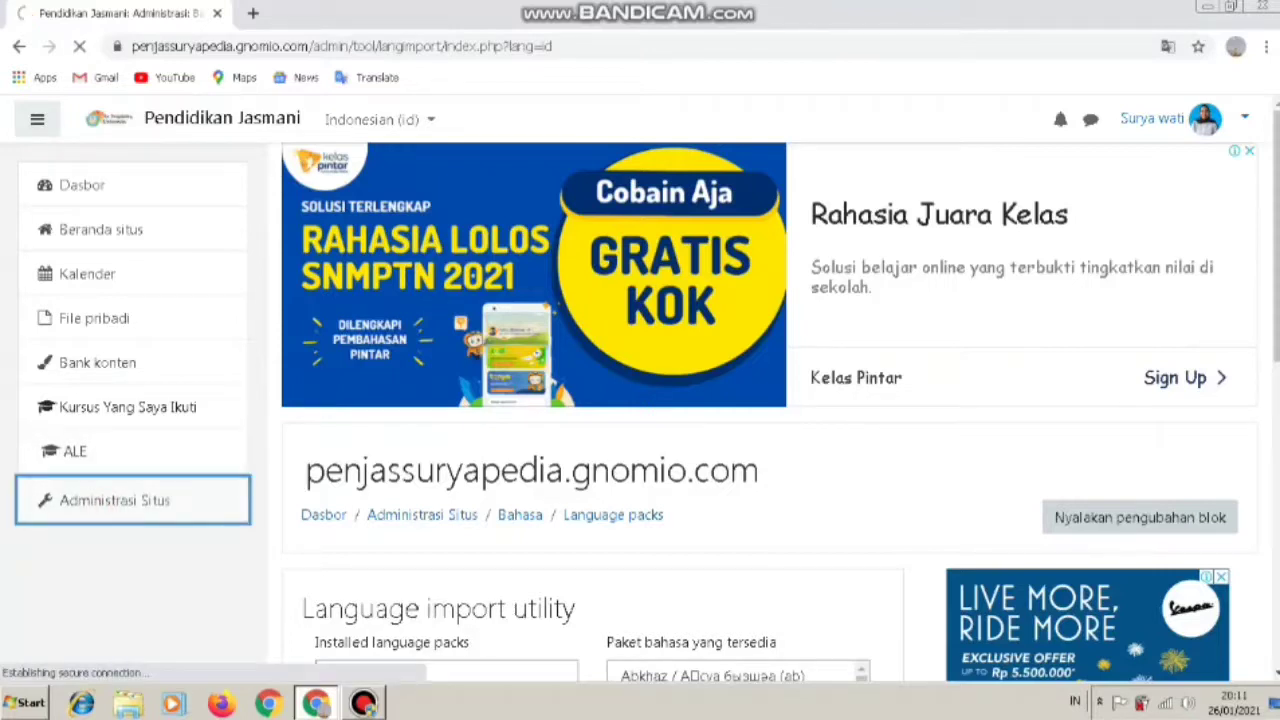
{"action": "left_click", "coordinate": [1277, 673]}
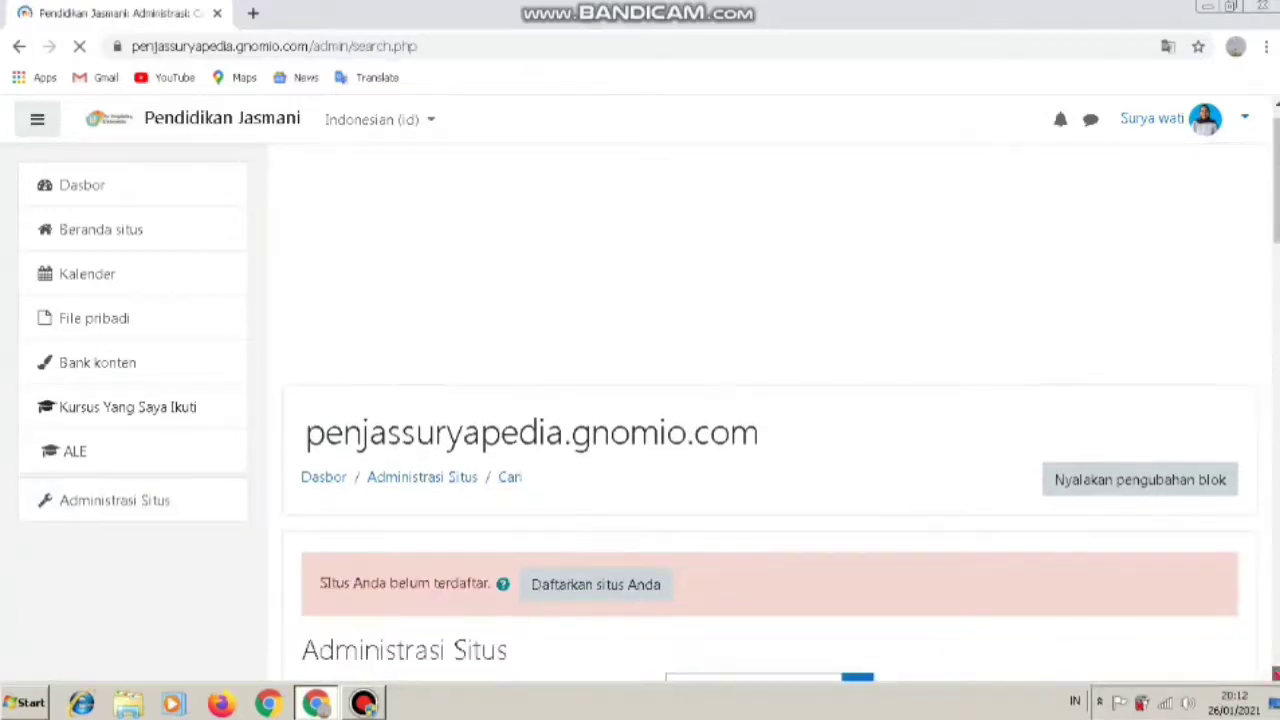
{"action": "left_click", "coordinate": [1277, 673]}
{"action": "left_click", "coordinate": [1277, 673]}
{"action": "left_click", "coordinate": [1277, 673]}
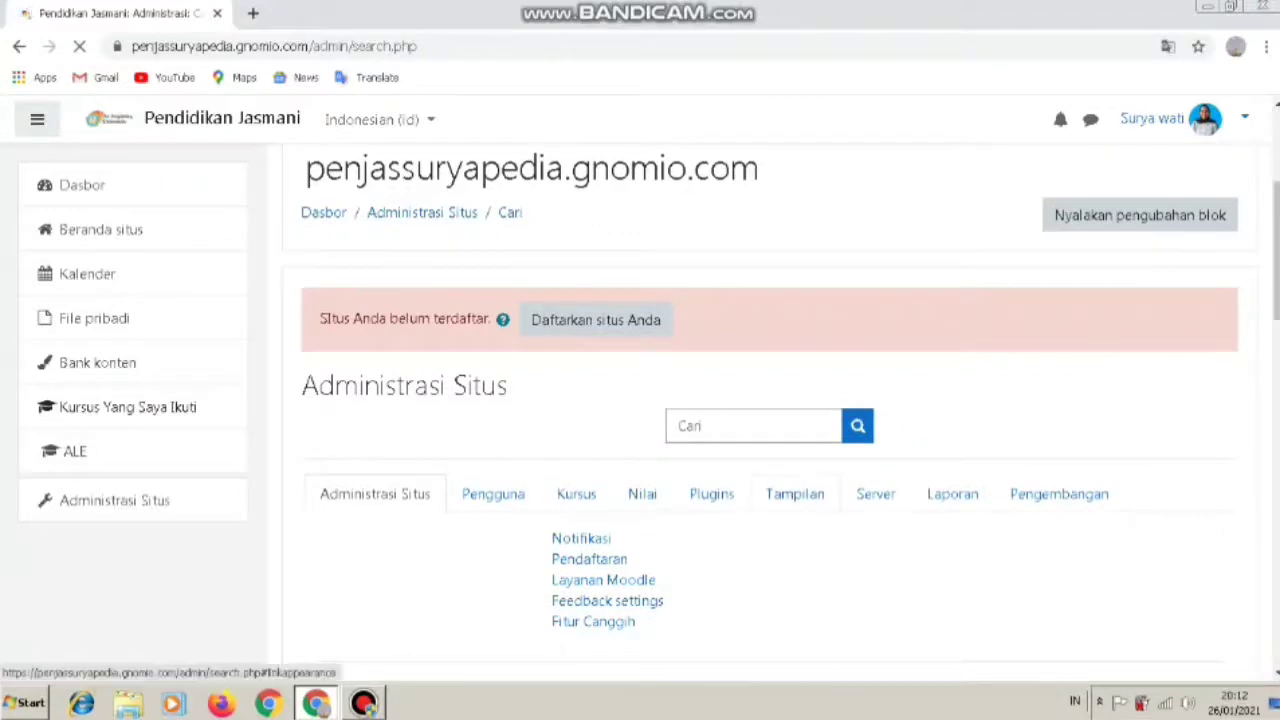
{"action": "left_click", "coordinate": [810, 500]}
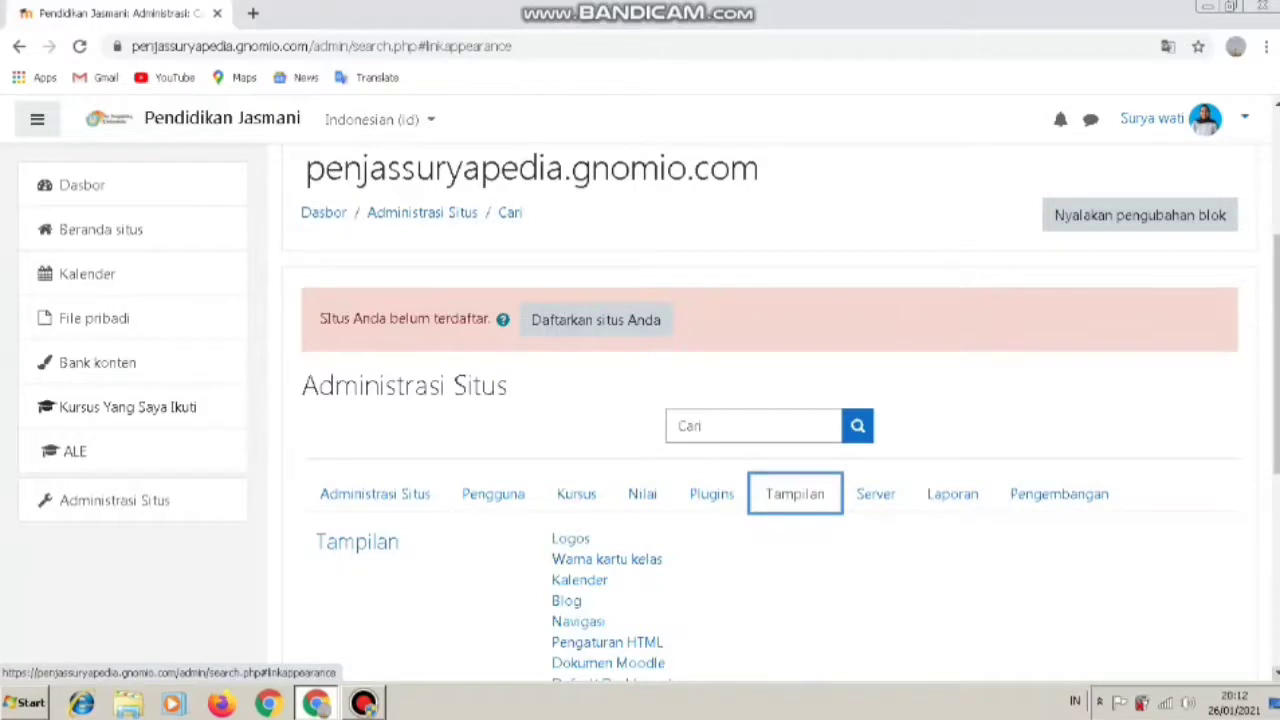
{"action": "scroll", "coordinate": [784, 412], "scroll_direction": "down", "scroll_amount": 1}
{"action": "scroll", "coordinate": [784, 412], "scroll_direction": "down", "scroll_amount": 2}
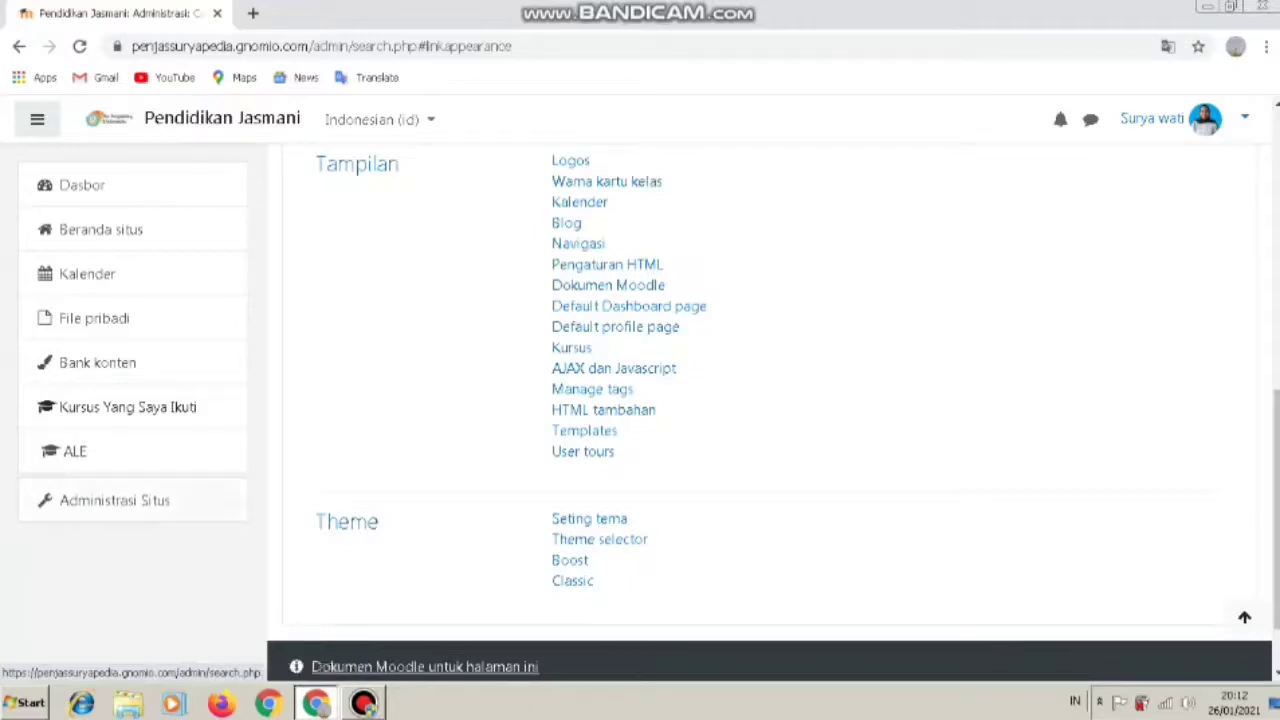
Open the Kelola kursus dan kategori page from the course settings in the site administration
{"action": "left_click", "coordinate": [128, 496]}
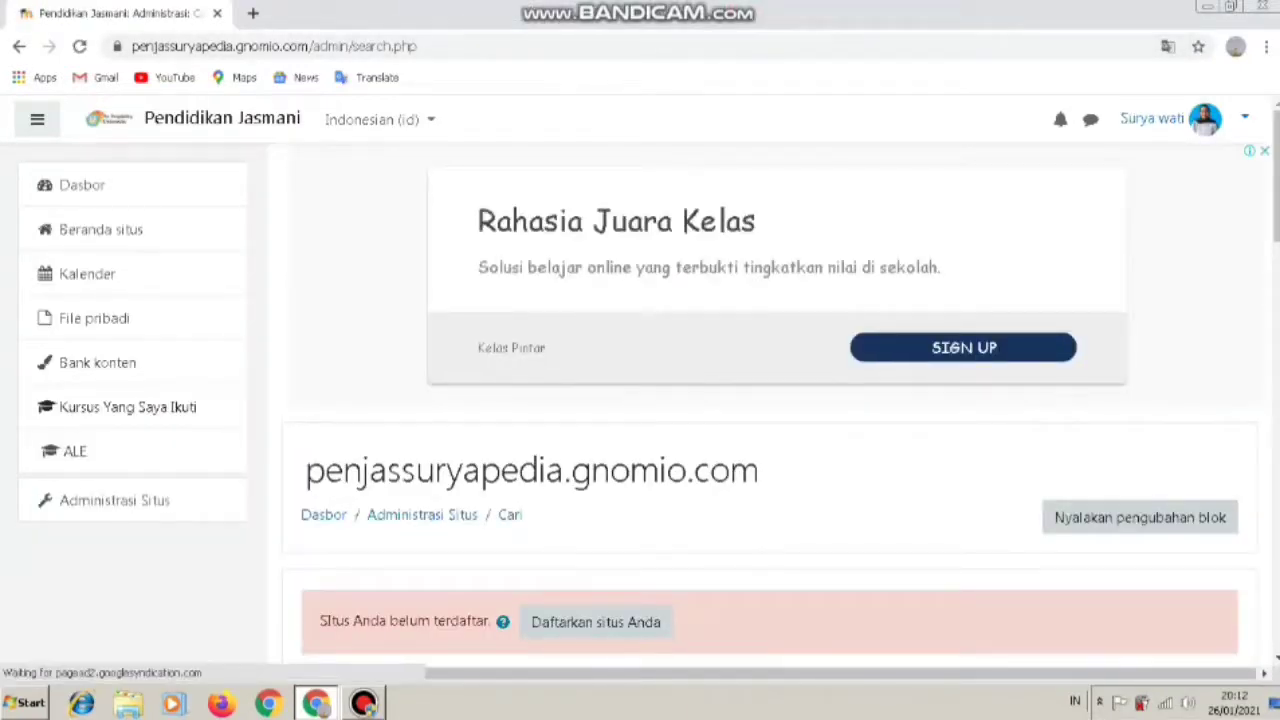
{"action": "scroll", "coordinate": [780, 400], "scroll_direction": "down", "scroll_amount": 4}
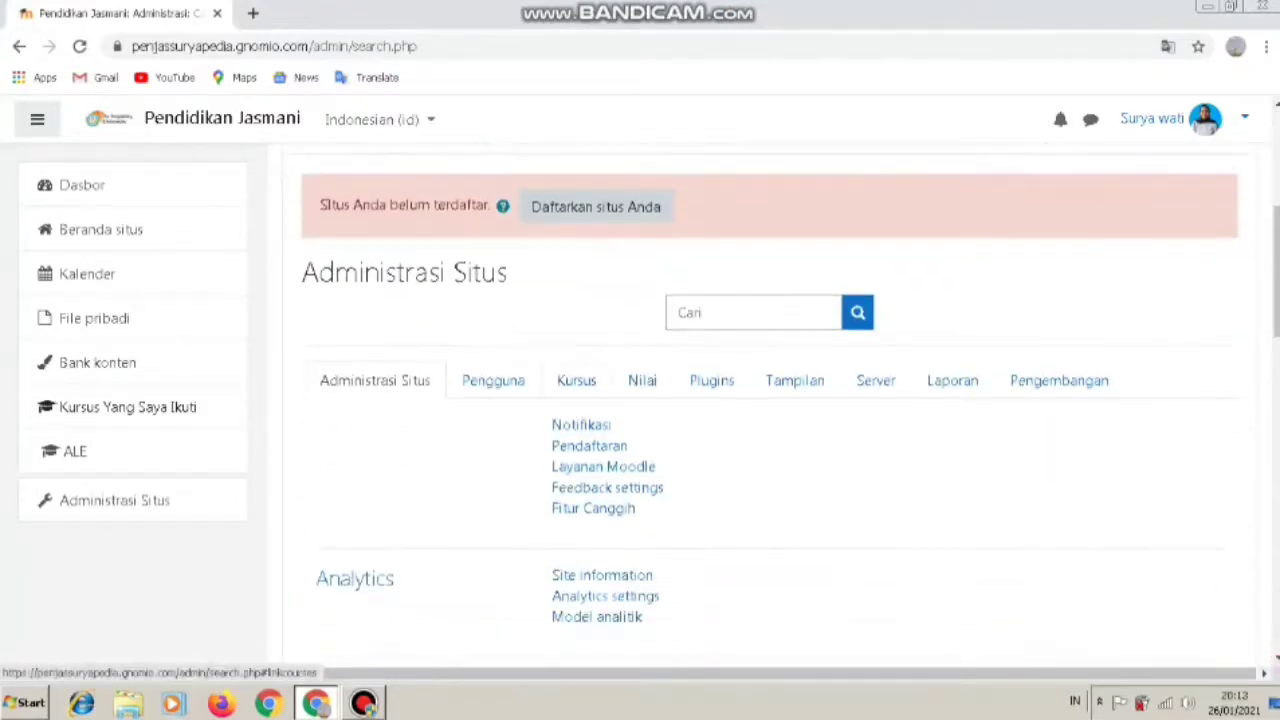
{"action": "left_click", "coordinate": [578, 388]}
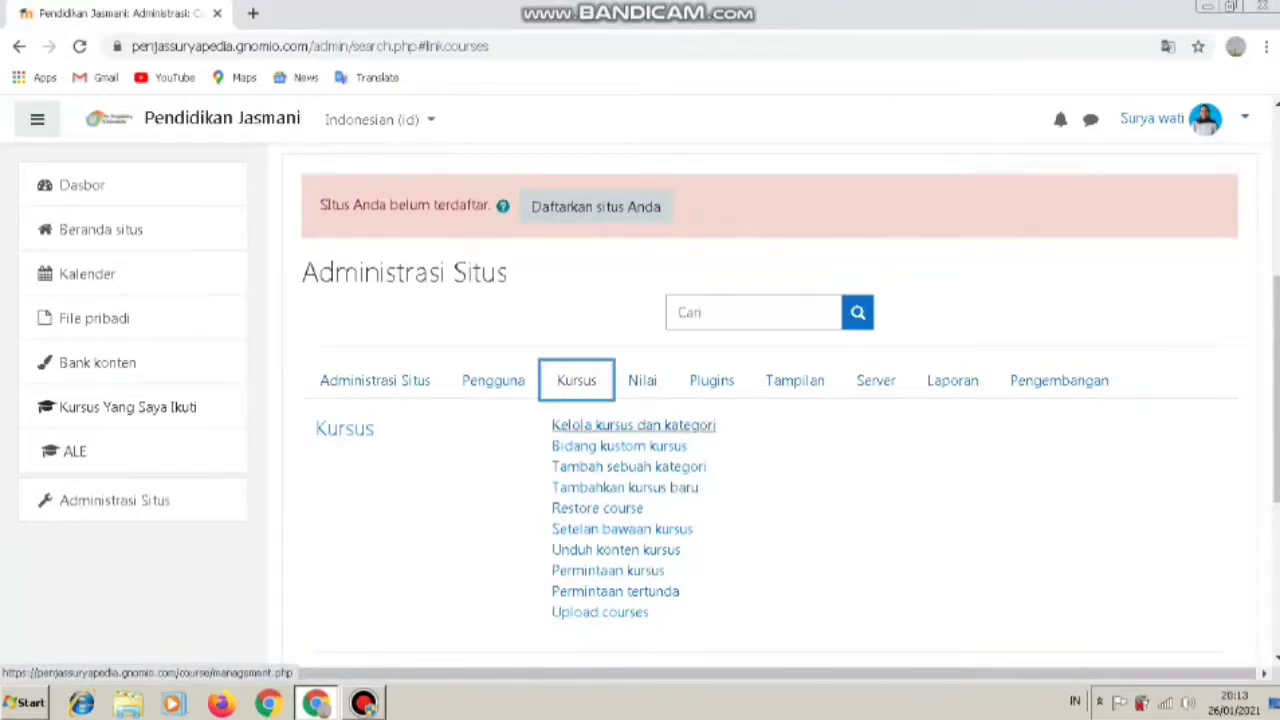
{"action": "left_click", "coordinate": [633, 425]}
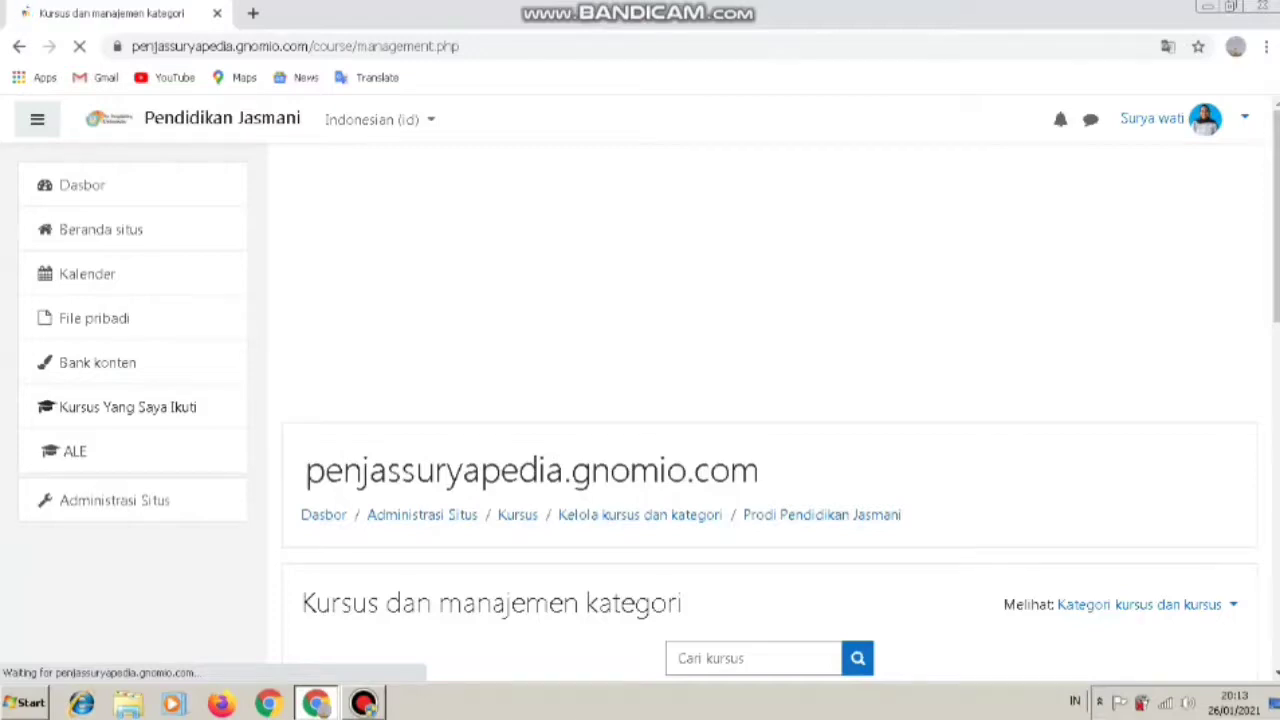
Start a new course category with Prodi Pendidikan Jasmani as its parent category
{"action": "left_click", "coordinate": [1277, 673]}
{"action": "left_click", "coordinate": [1277, 673]}
{"action": "left_click", "coordinate": [1277, 673]}
{"action": "left_click", "coordinate": [1277, 673]}
{"action": "left_click", "coordinate": [1277, 673]}
{"action": "left_click", "coordinate": [1277, 673]}
{"action": "left_click", "coordinate": [1277, 673]}
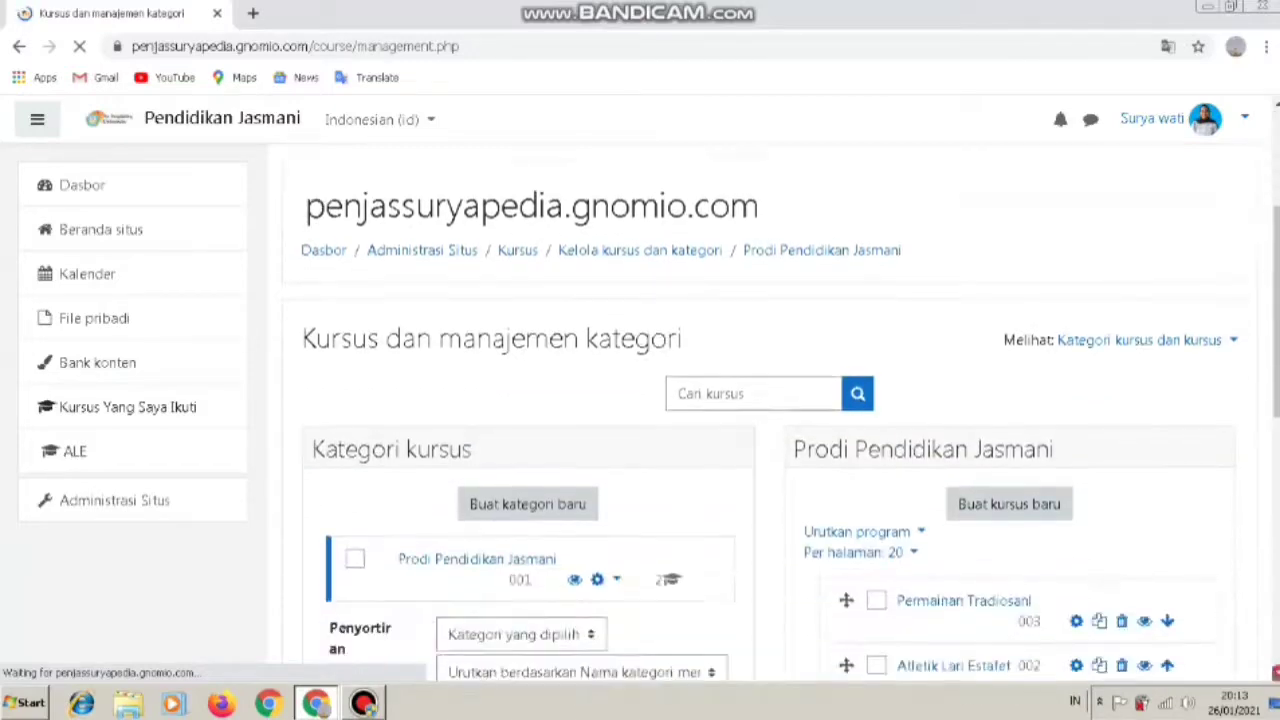
{"action": "left_click", "coordinate": [1277, 673]}
{"action": "left_click", "coordinate": [1277, 673]}
{"action": "left_click", "coordinate": [1277, 673]}
{"action": "left_click", "coordinate": [1277, 673]}
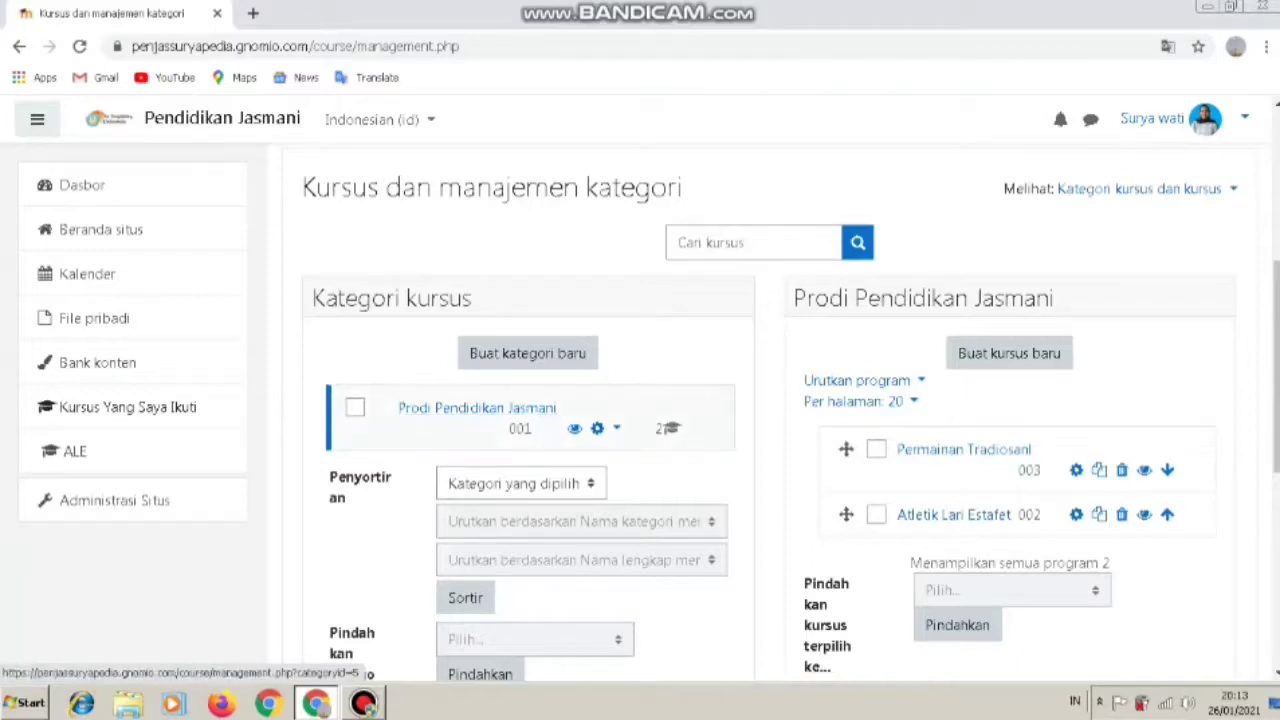
{"action": "left_click", "coordinate": [519, 352]}
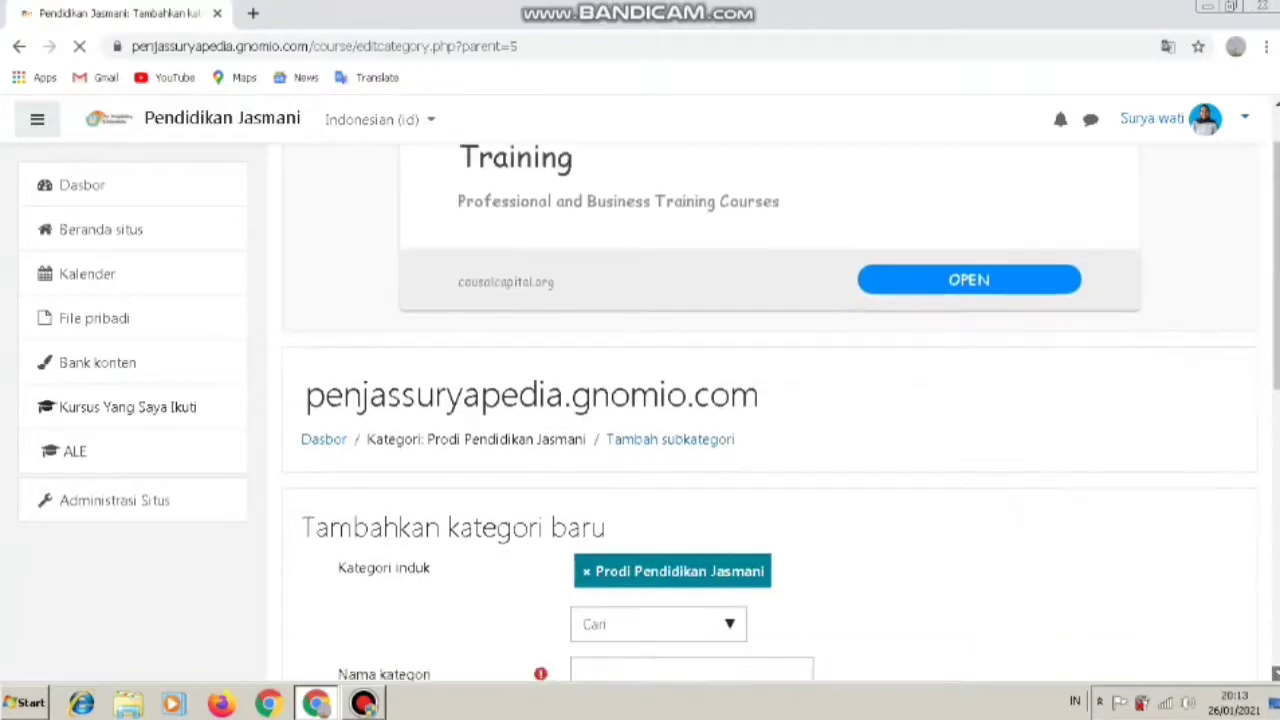
{"action": "scroll", "coordinate": [783, 403], "scroll_direction": "down", "scroll_amount": 3}
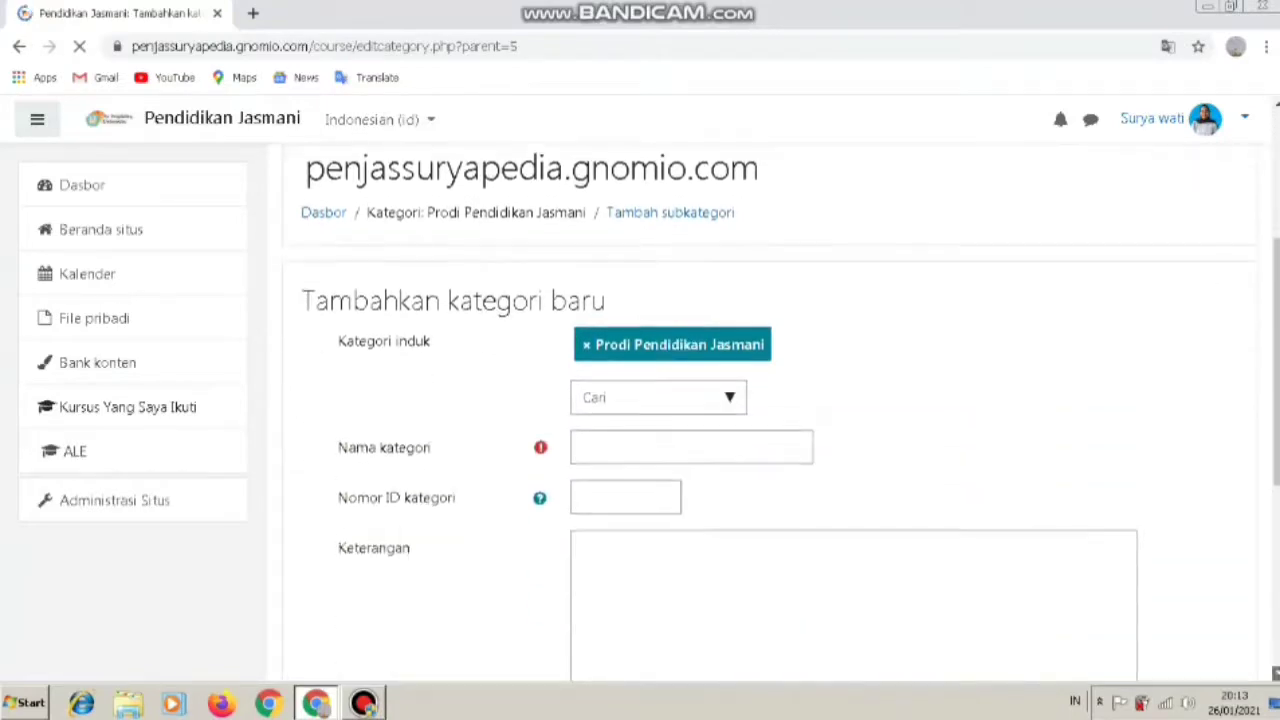
{"action": "left_click", "coordinate": [1276, 673]}
{"action": "left_click", "coordinate": [1276, 673]}
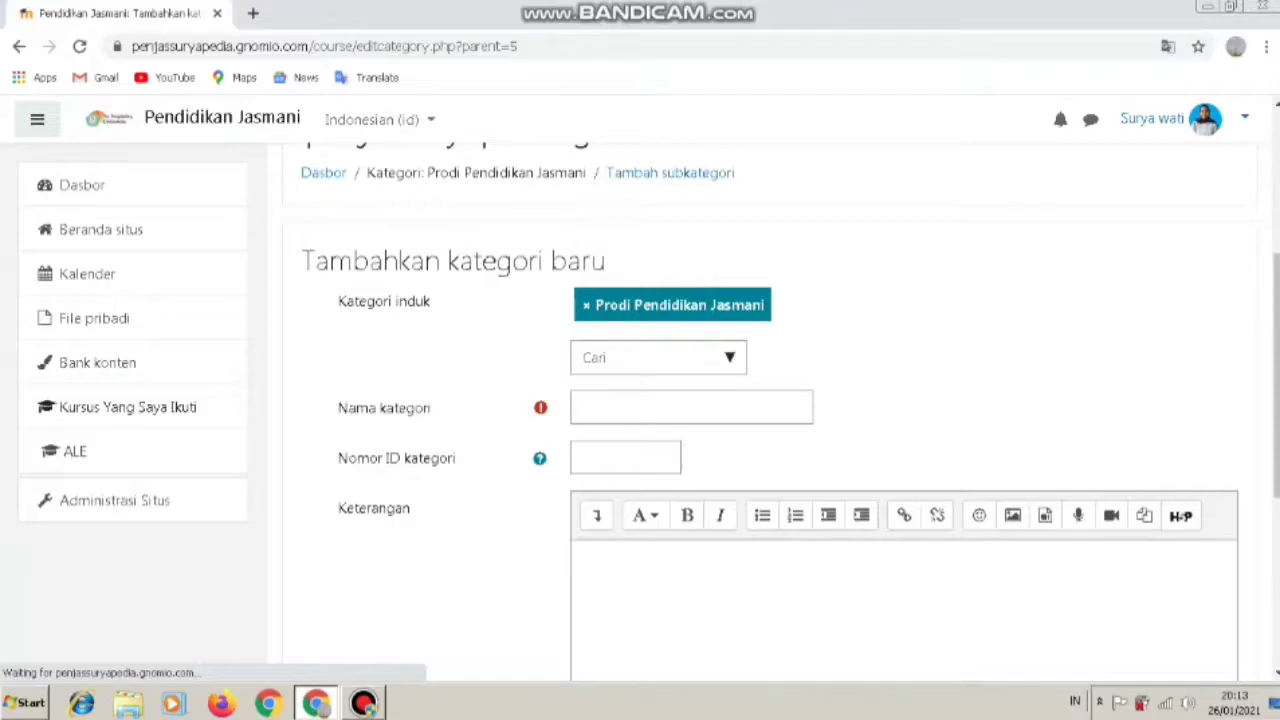
Fill in the new category with the name "Prodi pendidikan jasmani" and category ID number 001, and cancel the form
{"action": "left_click", "coordinate": [596, 408]}
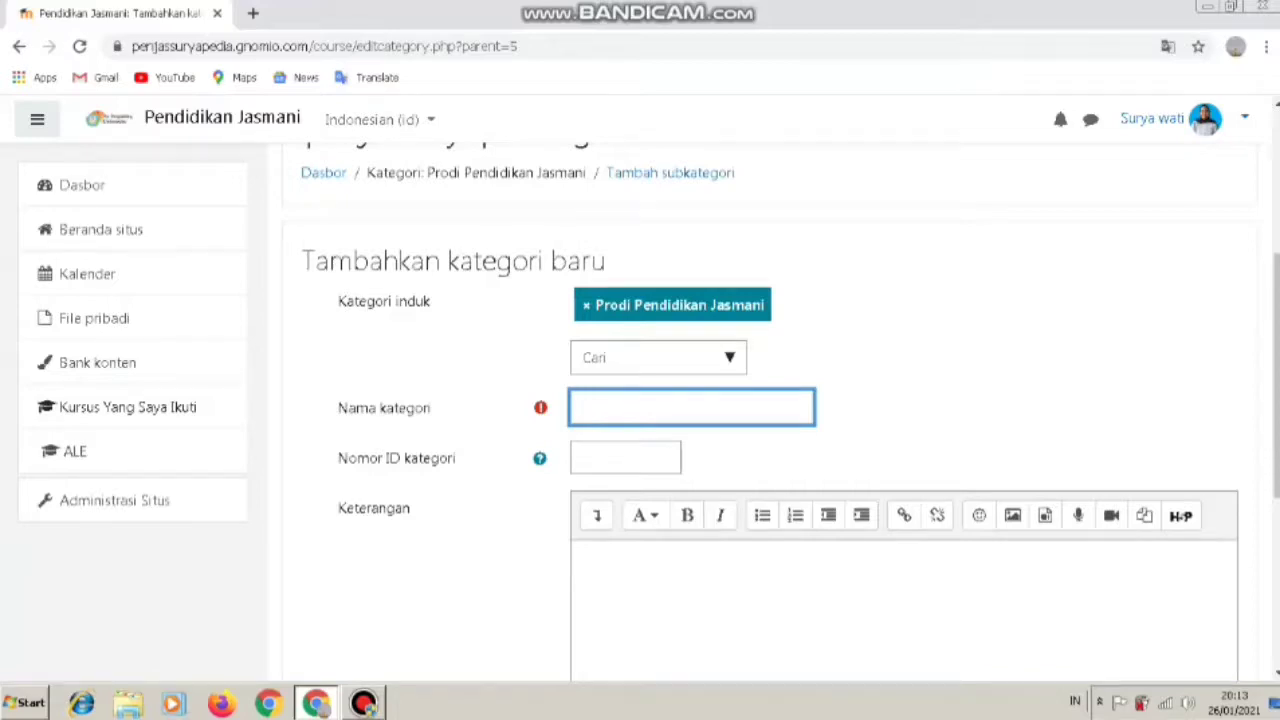
{"action": "type", "text": "Prodi pendidikan j"}
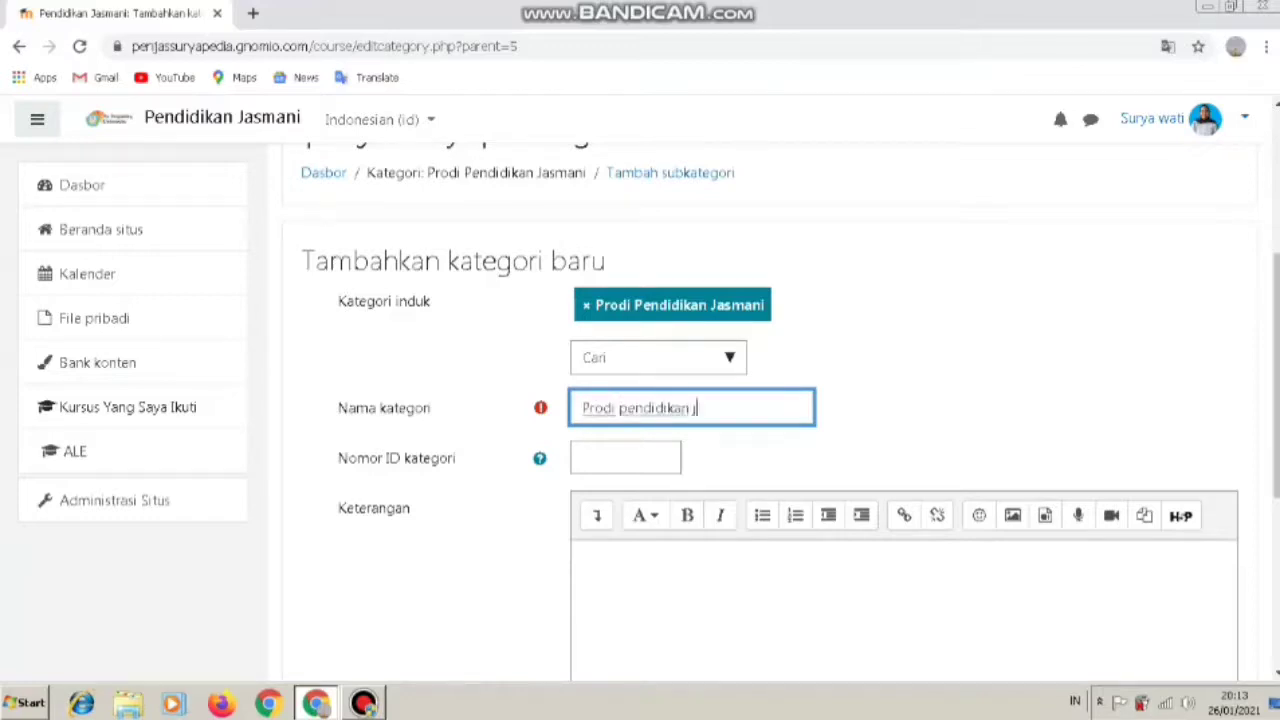
{"action": "type", "text": "asmani"}
{"action": "left_click", "coordinate": [592, 462]}
{"action": "type", "text": "001"}
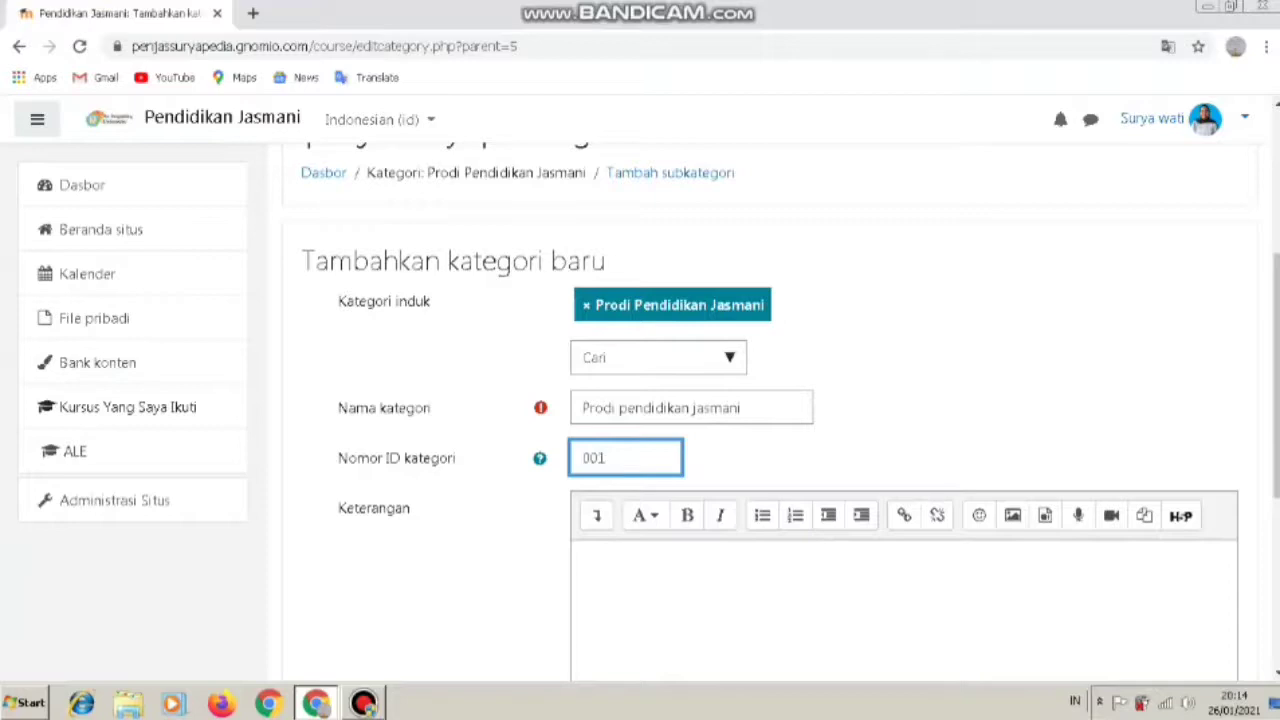
{"action": "scroll", "coordinate": [790, 412], "scroll_direction": "down", "scroll_amount": 1}
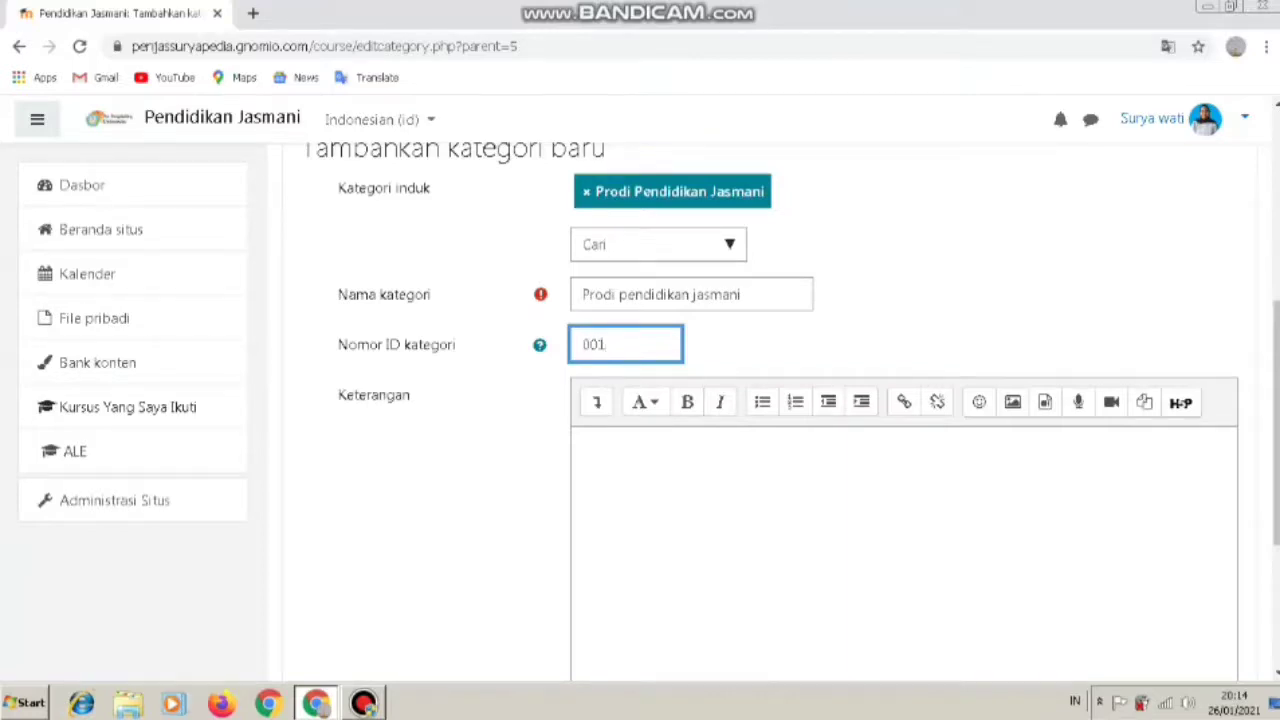
{"action": "scroll", "coordinate": [790, 410], "scroll_direction": "down", "scroll_amount": 3}
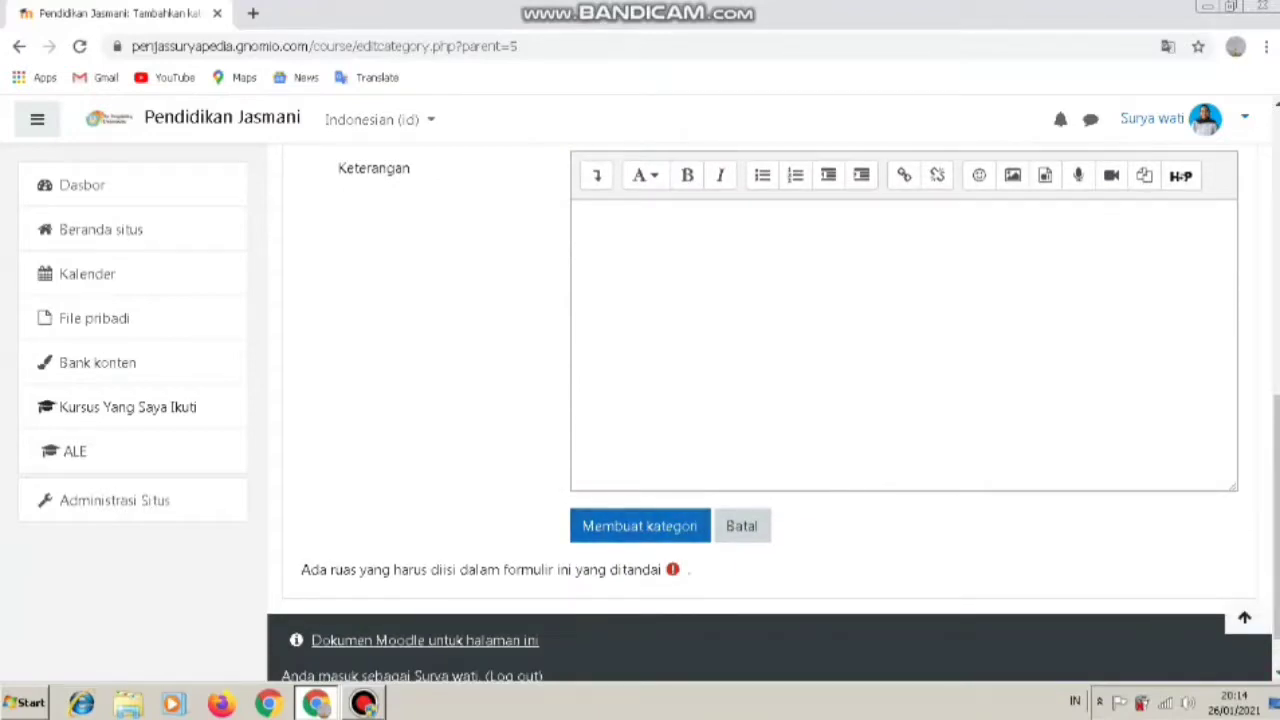
{"action": "left_click", "coordinate": [745, 528]}
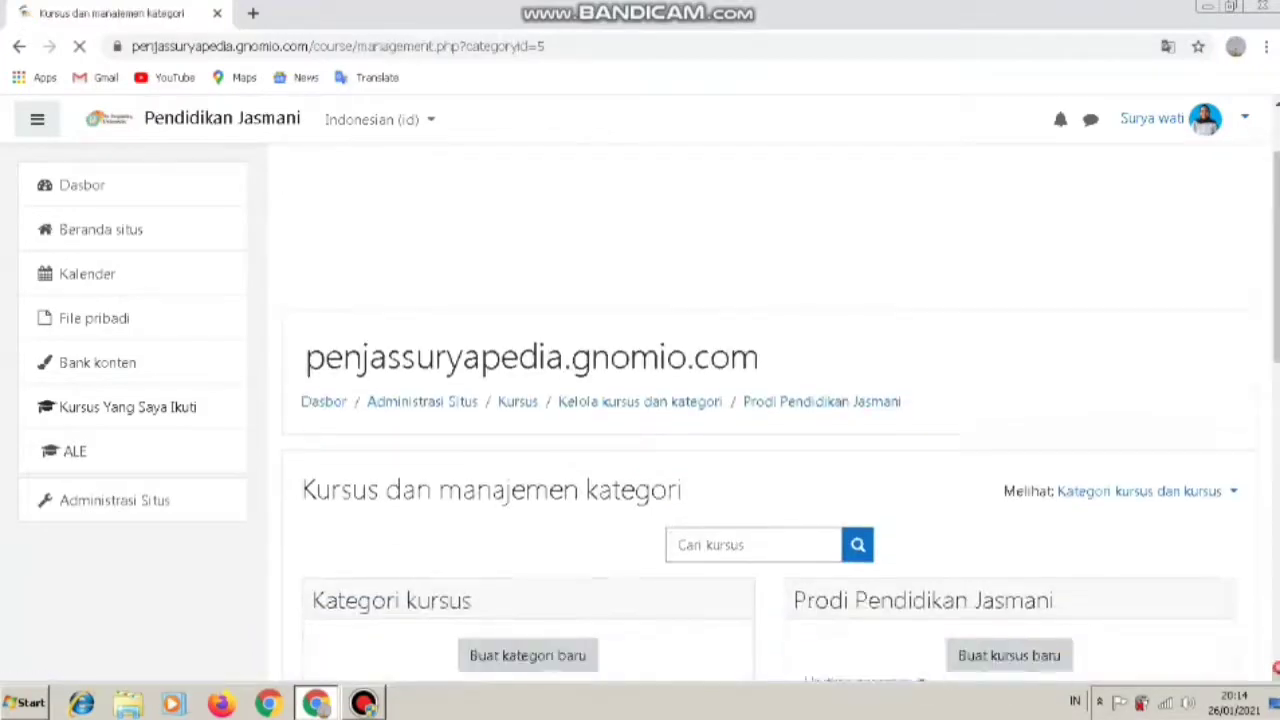
Open the settings of the Permainan Tradiosanl course and review its general, description, course image and format sections
{"action": "scroll", "coordinate": [648, 344], "scroll_direction": "down", "scroll_amount": 1}
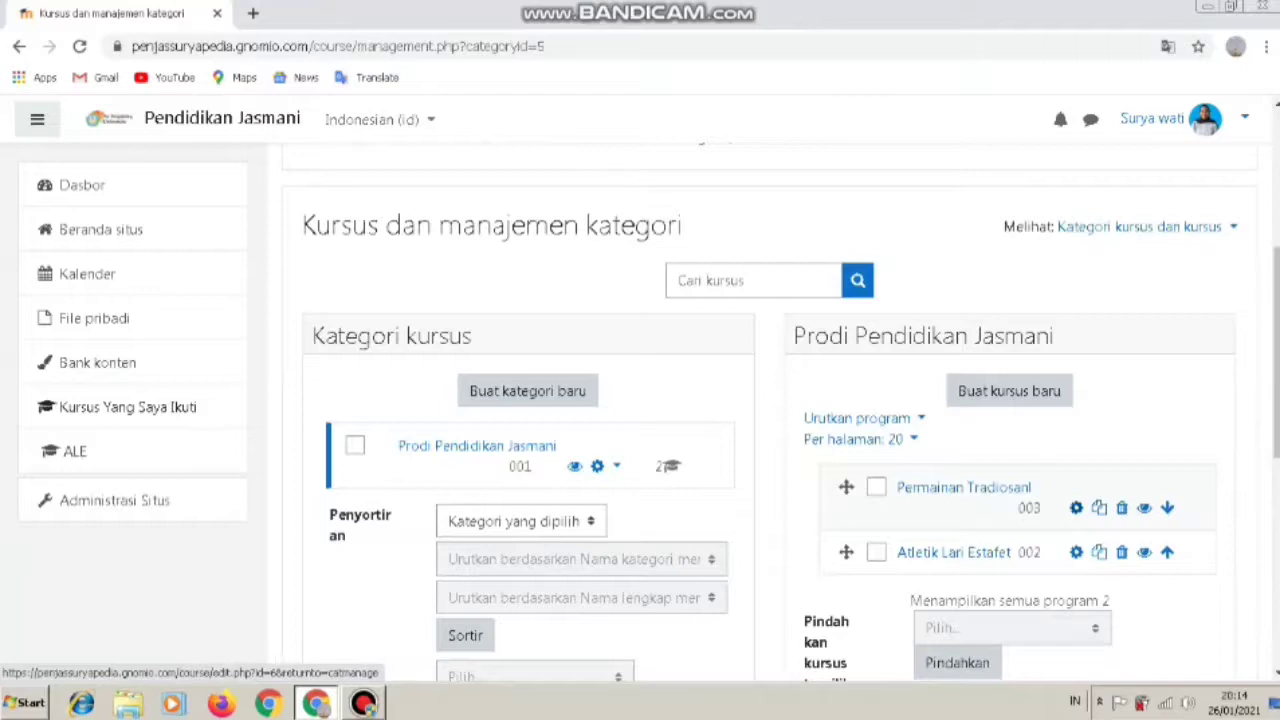
{"action": "left_click", "coordinate": [1076, 507]}
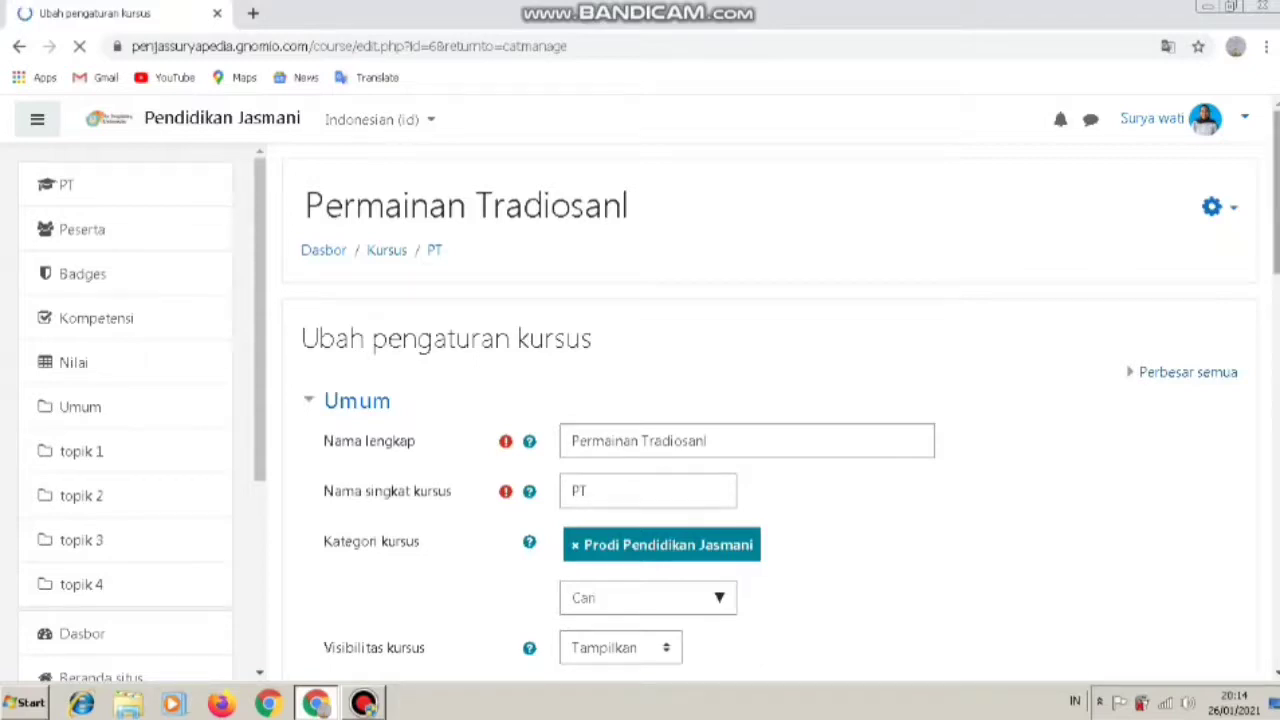
{"action": "left_click_drag", "start_coordinate": [1276, 193], "coordinate": [1276, 259]}
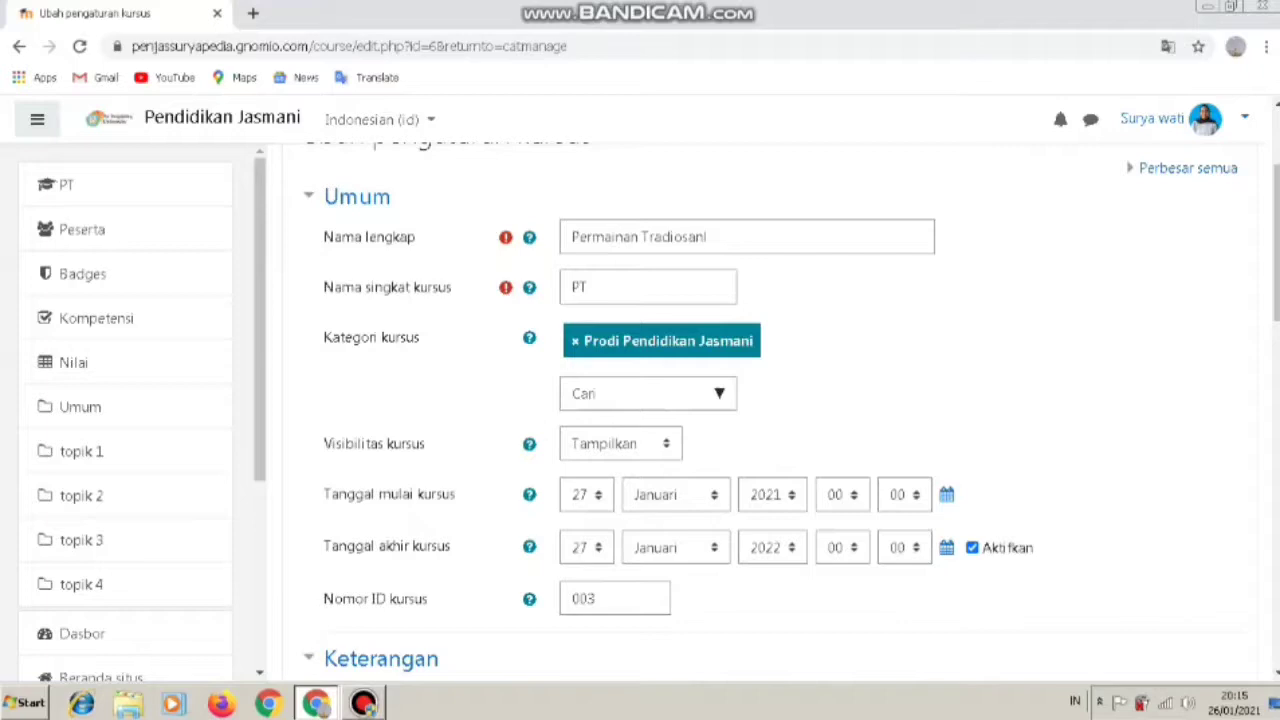
{"action": "scroll", "coordinate": [790, 410], "scroll_direction": "down", "scroll_amount": 2}
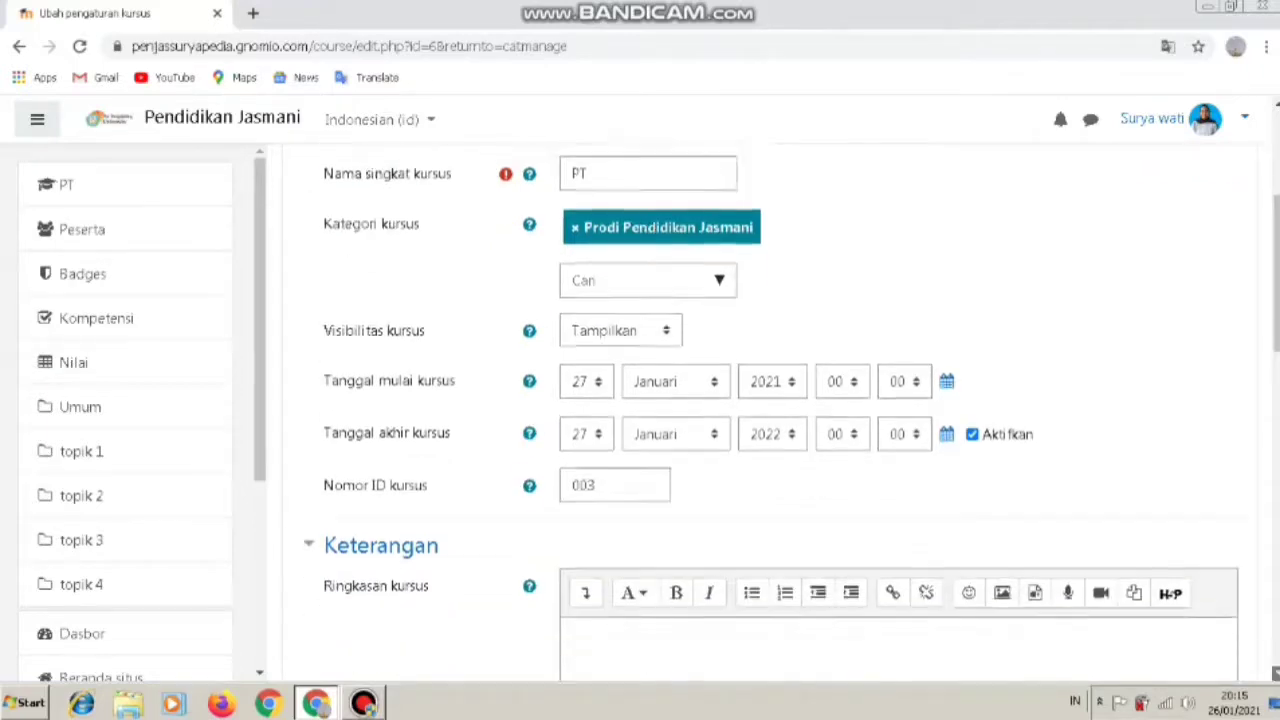
{"action": "scroll", "coordinate": [790, 410], "scroll_direction": "down", "scroll_amount": 4}
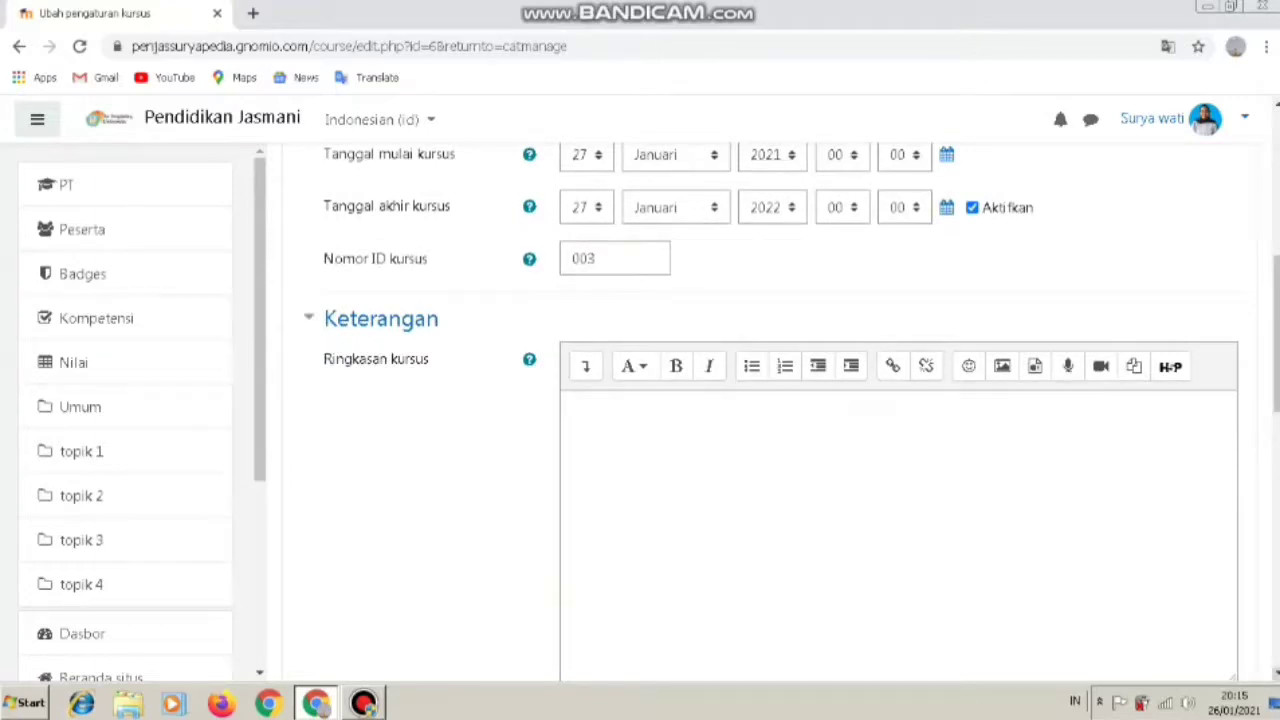
{"action": "scroll", "coordinate": [790, 410], "scroll_direction": "down", "scroll_amount": 1}
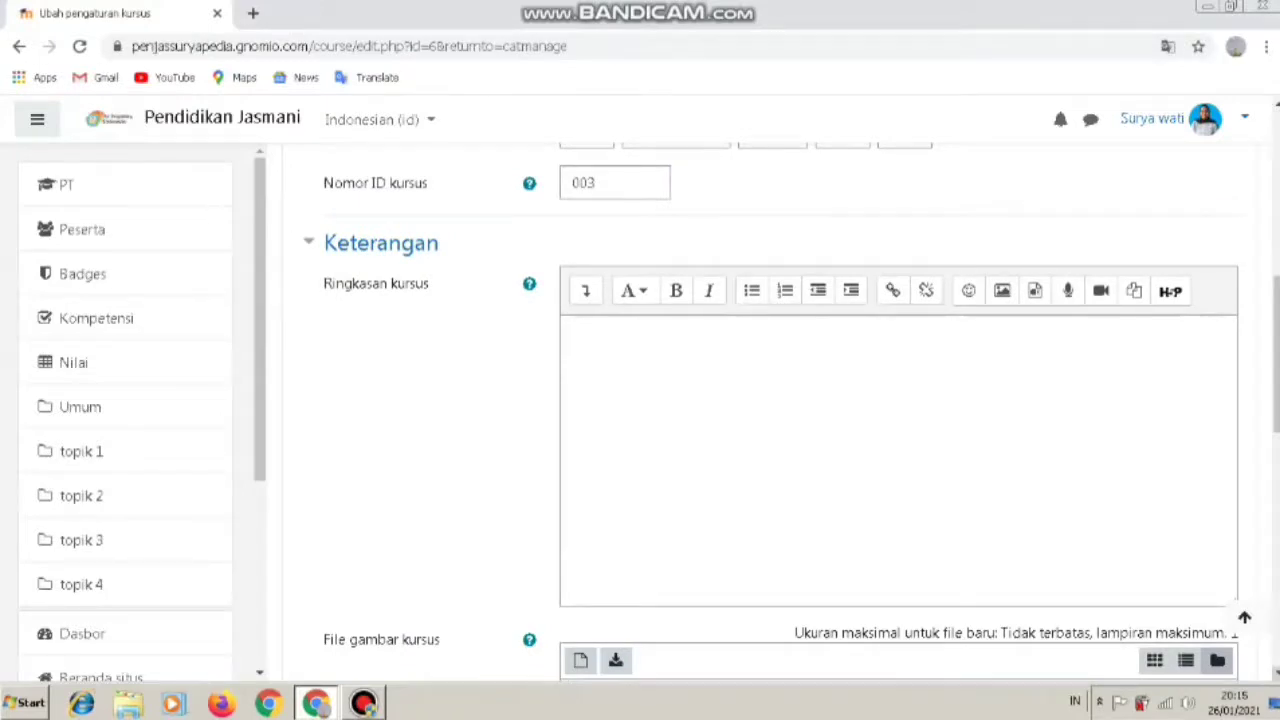
{"action": "scroll", "coordinate": [790, 405], "scroll_direction": "down", "scroll_amount": 3}
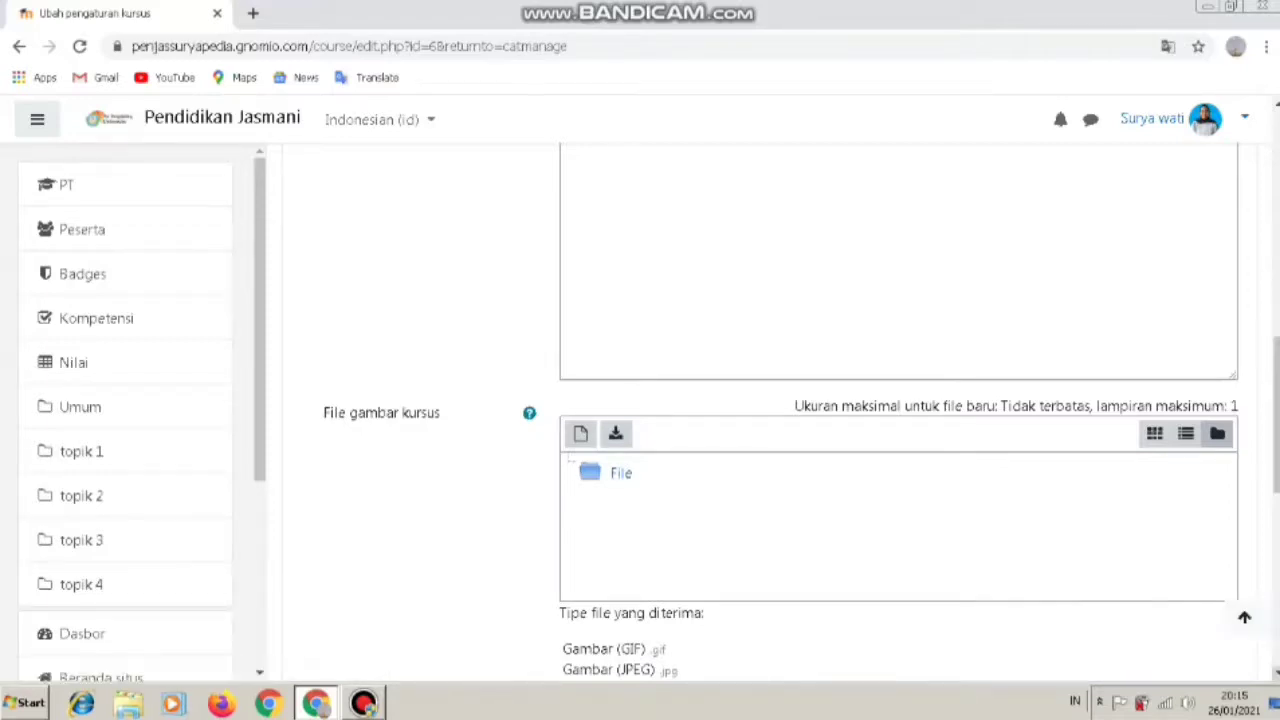
{"action": "scroll", "coordinate": [800, 450], "scroll_direction": "down", "scroll_amount": 2}
{"action": "scroll", "coordinate": [780, 410], "scroll_direction": "down", "scroll_amount": 4}
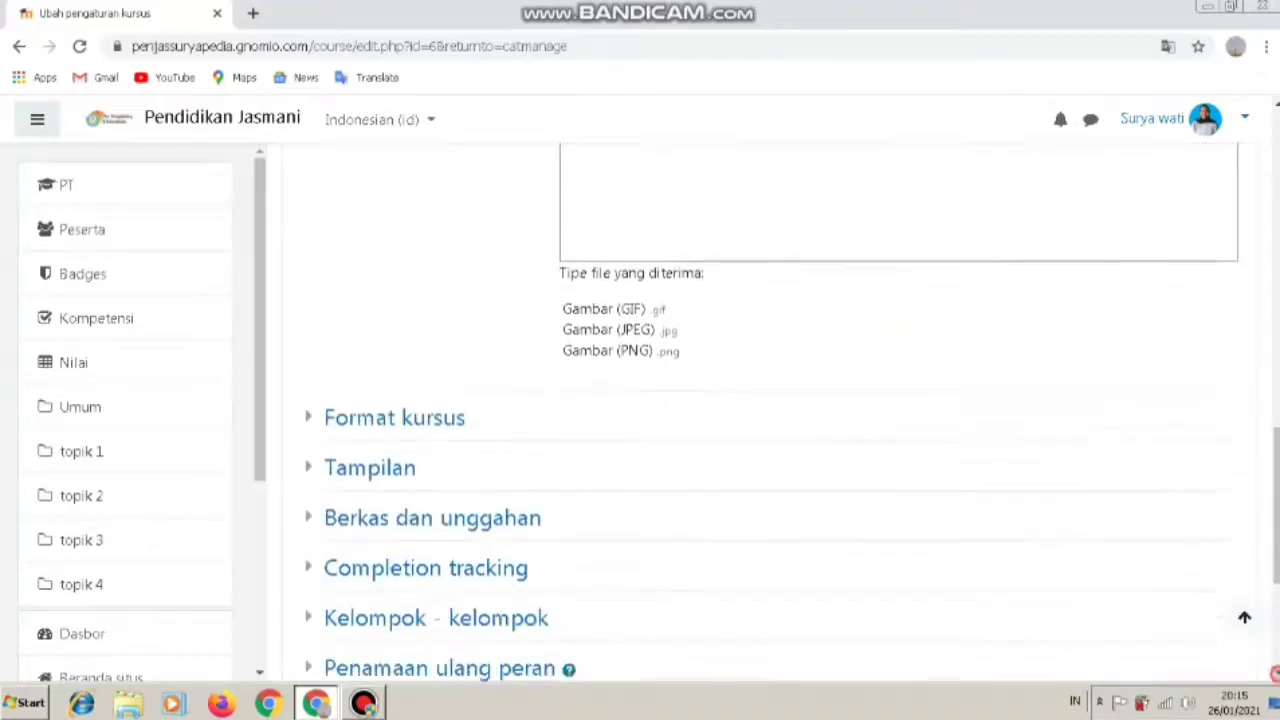
{"action": "scroll", "coordinate": [780, 410], "scroll_direction": "down", "scroll_amount": 1}
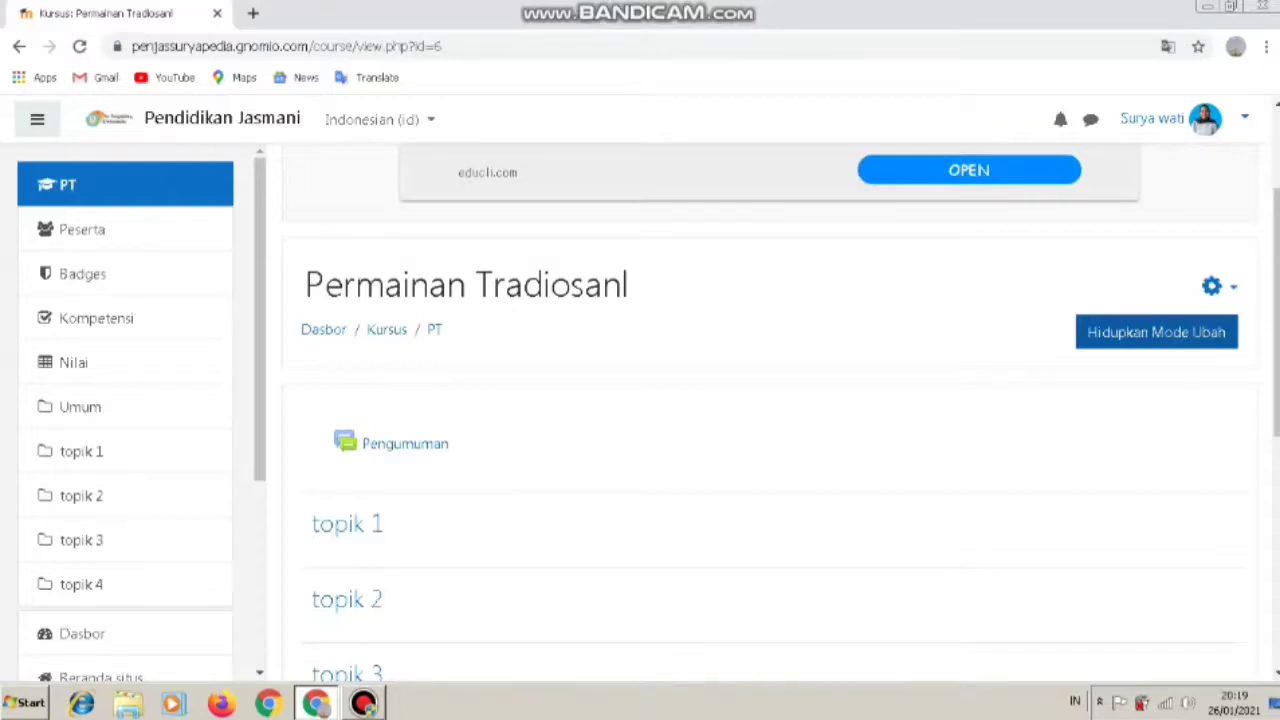
Turn on edit mode in the Permainan Tradiosanl course and start adding a File resource to its general section
{"action": "left_click", "coordinate": [1156, 332]}
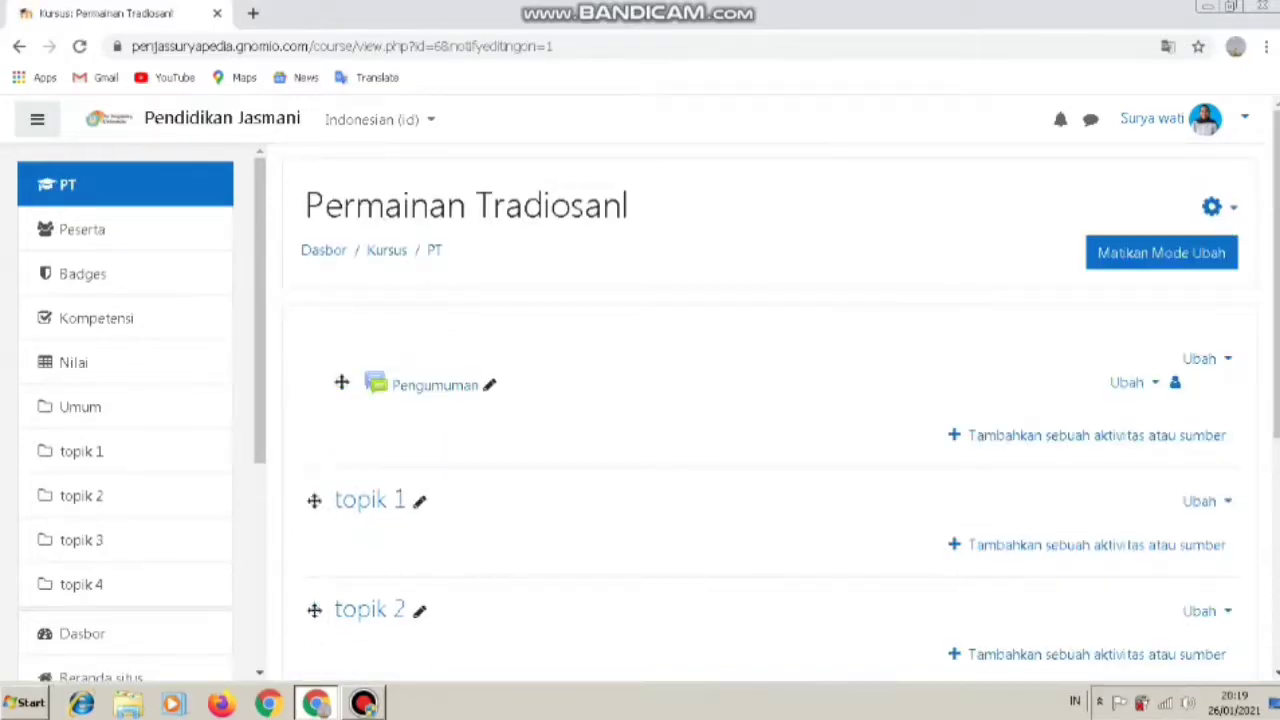
{"action": "scroll", "coordinate": [780, 400], "scroll_direction": "down", "scroll_amount": 1}
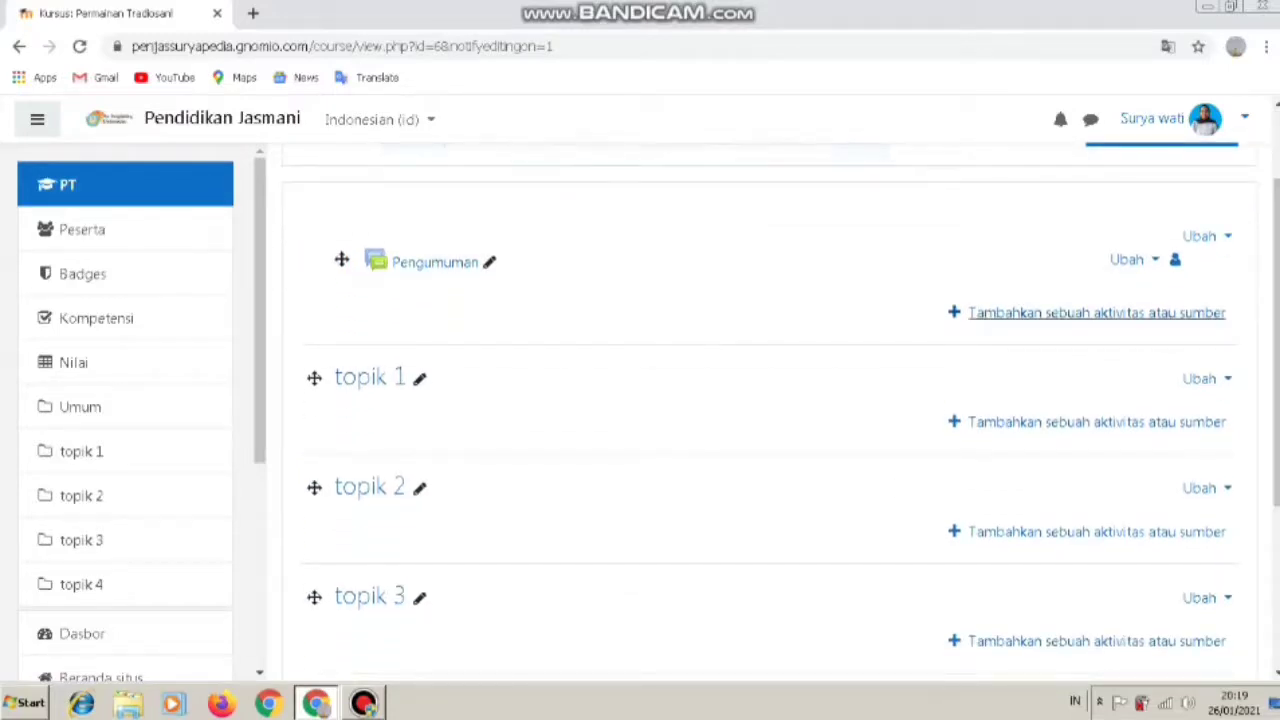
{"action": "left_click", "coordinate": [1100, 312]}
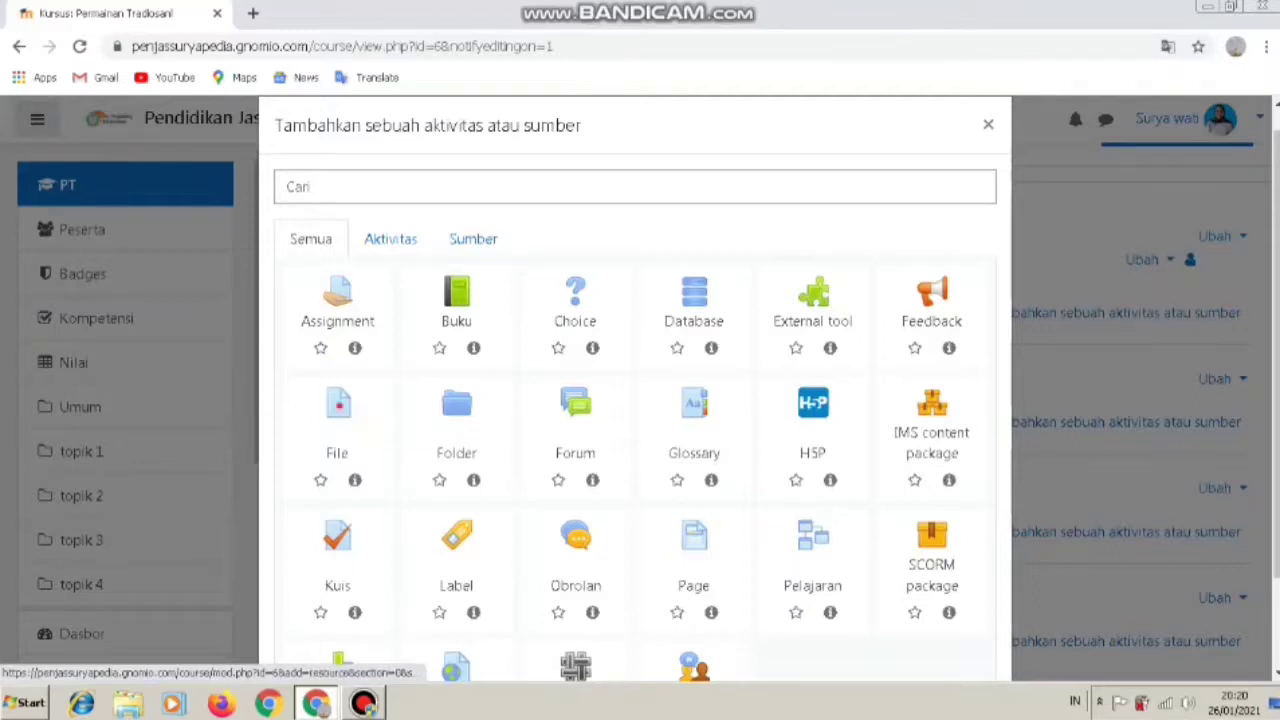
{"action": "left_click", "coordinate": [340, 405]}
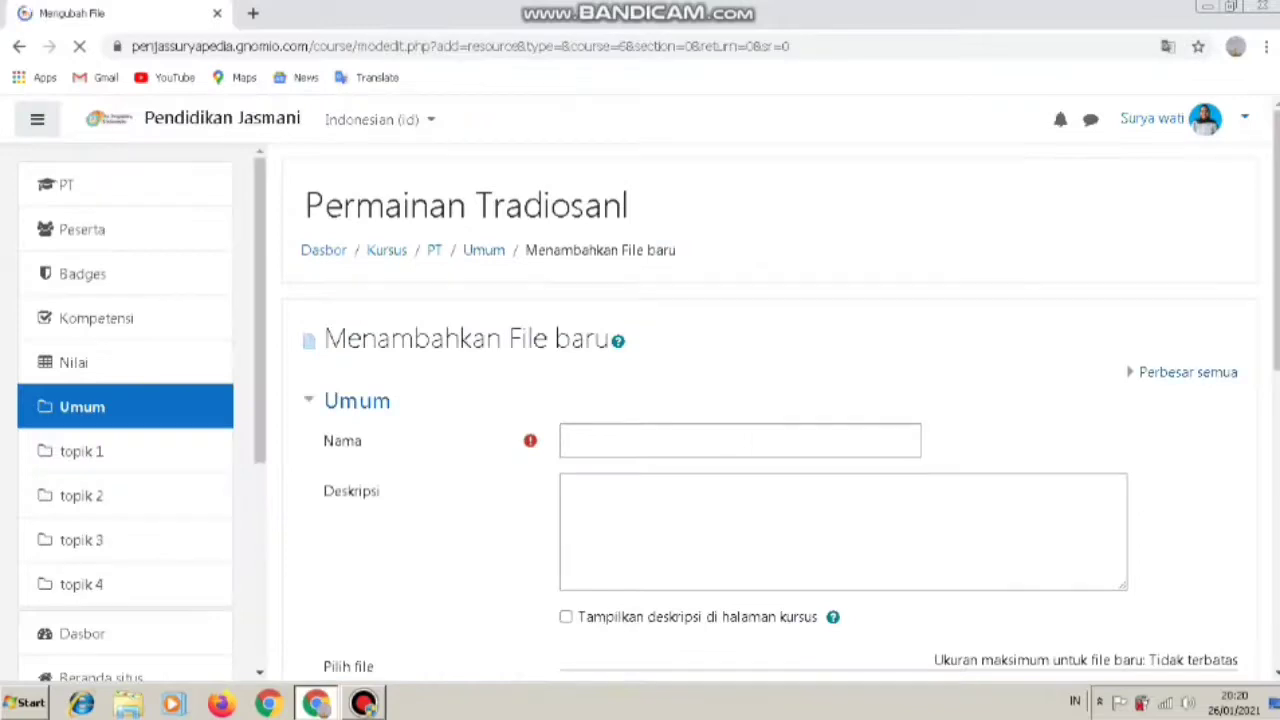
Name the new file resource "Materi 1" and leave its description empty
{"action": "left_click", "coordinate": [571, 441]}
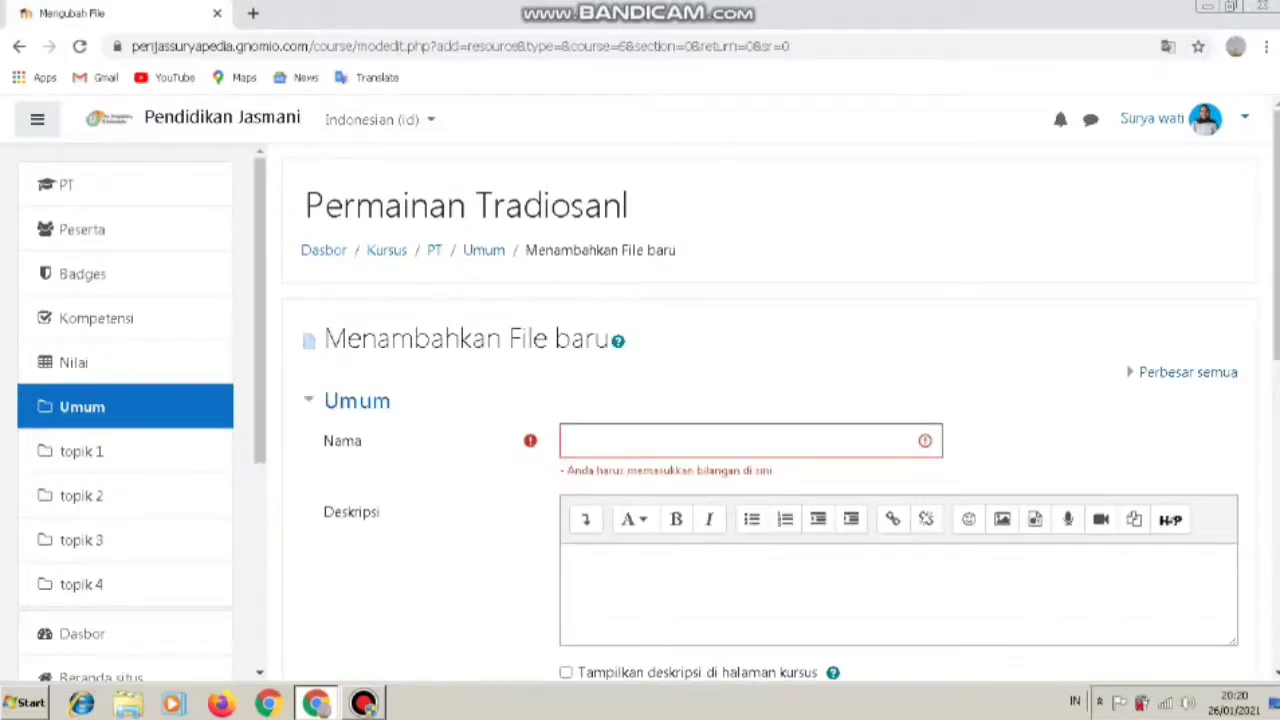
{"action": "left_click", "coordinate": [573, 441]}
{"action": "type", "text": "Materi"}
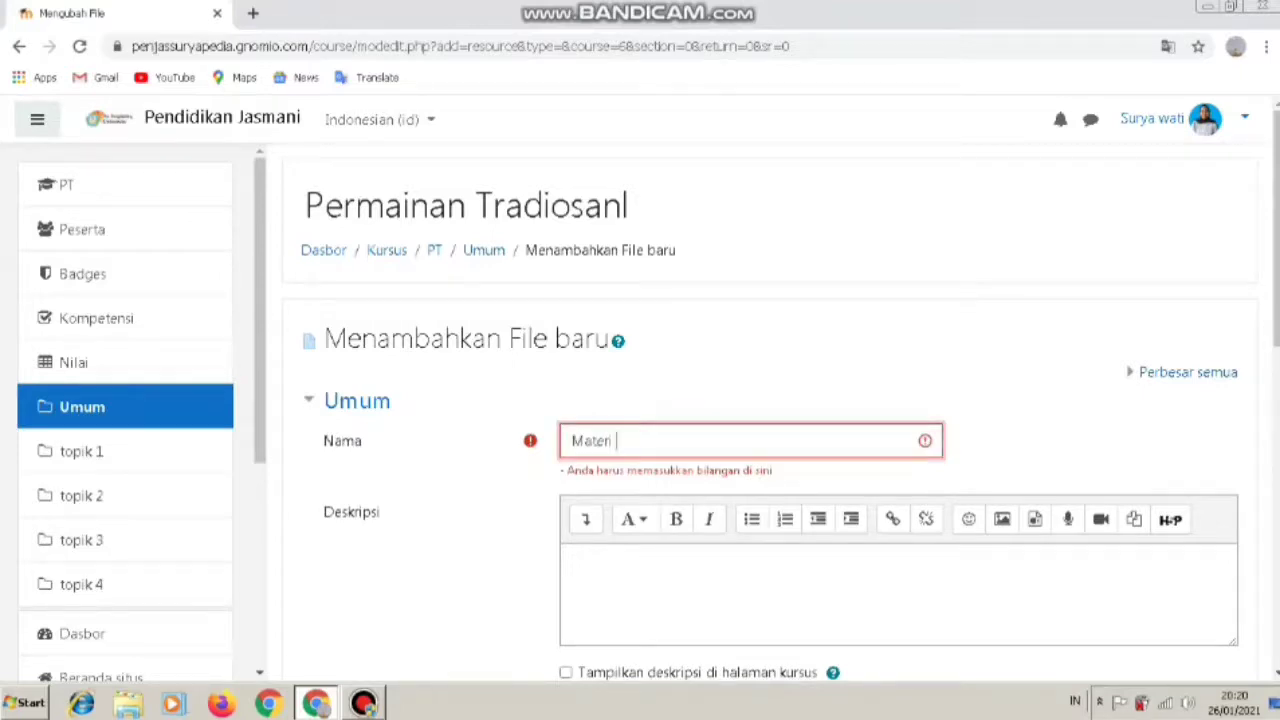
{"action": "type", "text": " 1"}
{"action": "left_click", "coordinate": [592, 584]}
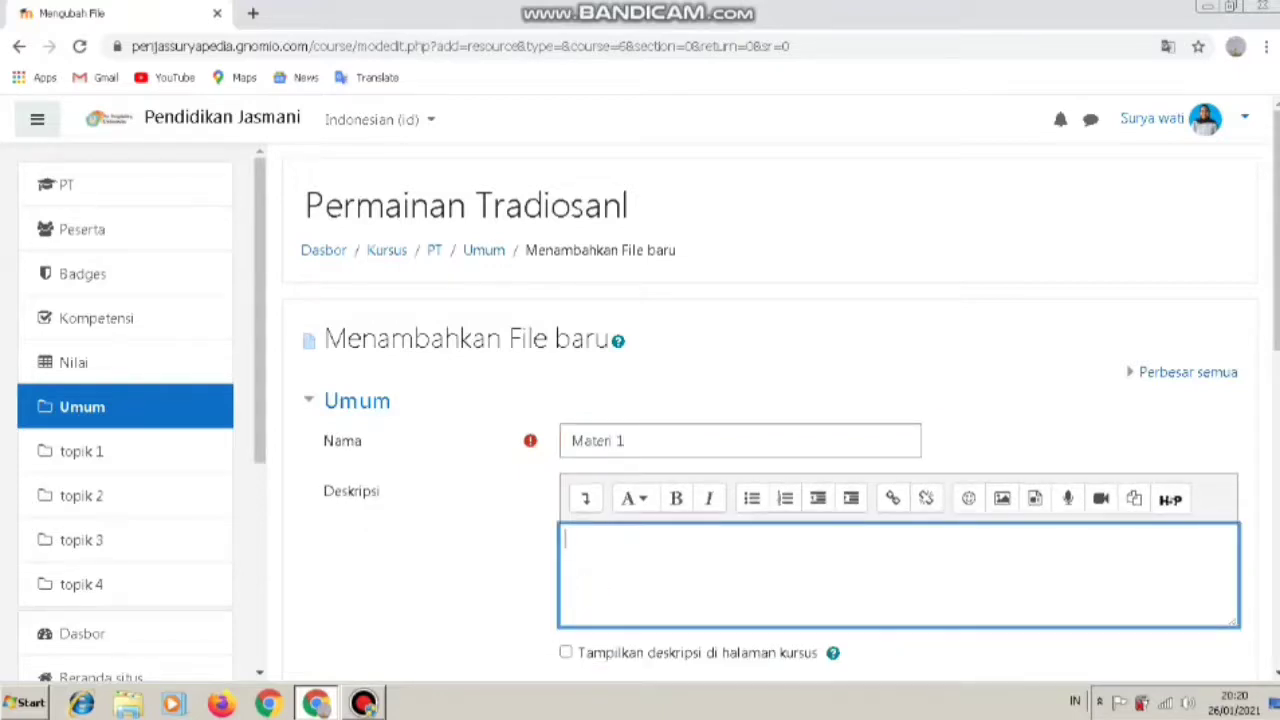
Upload the image UNP from the GNOMIO folder as the resource's file
{"action": "scroll", "coordinate": [780, 400], "scroll_direction": "down", "scroll_amount": 3}
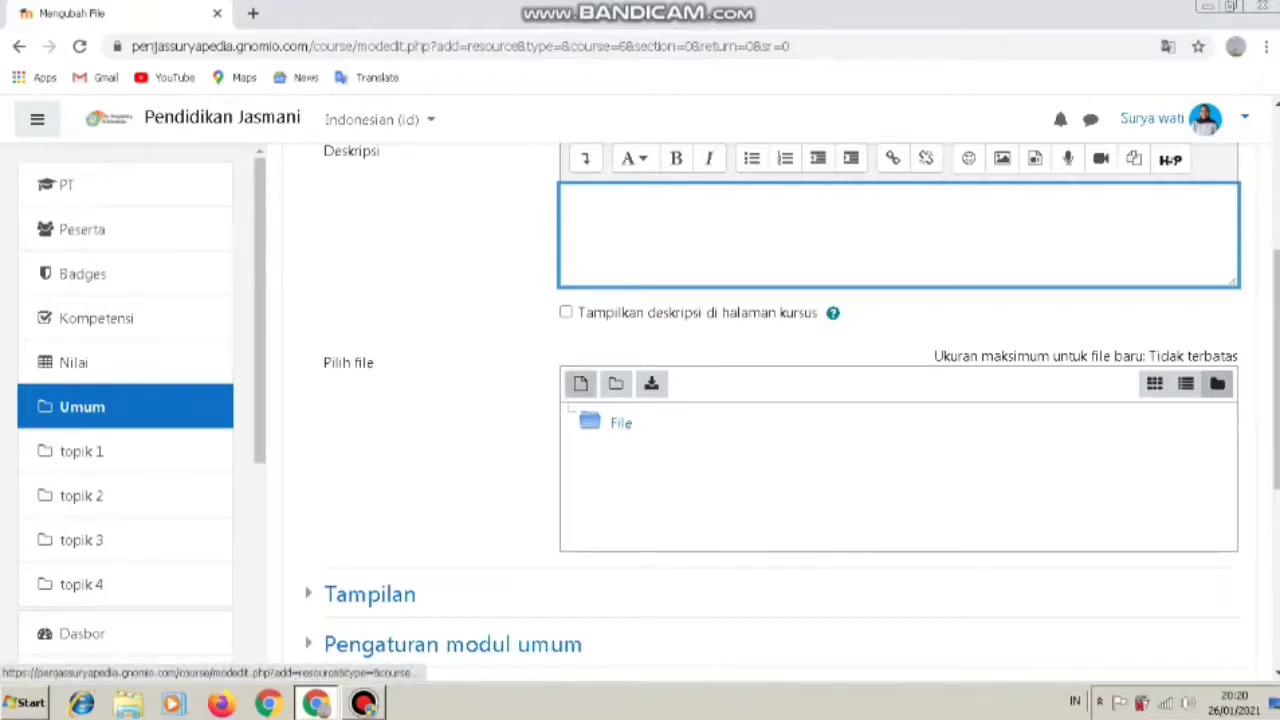
{"action": "left_click", "coordinate": [580, 383]}
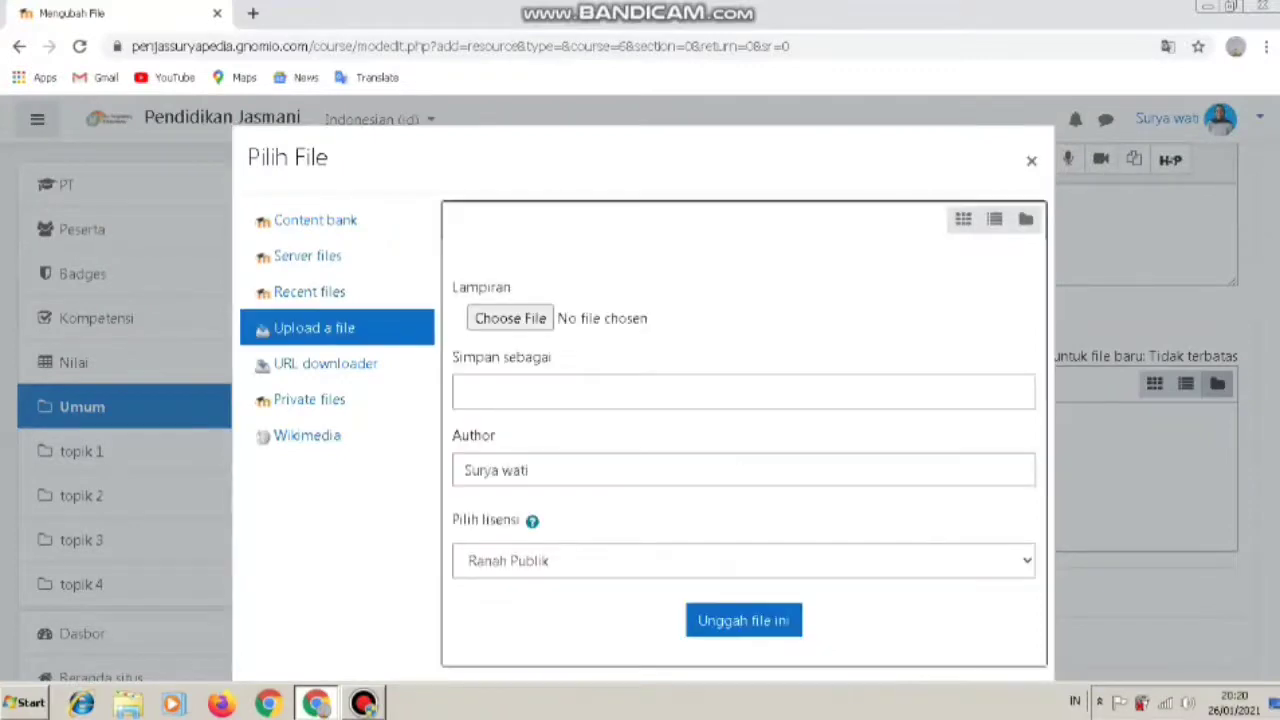
{"action": "left_click", "coordinate": [510, 318]}
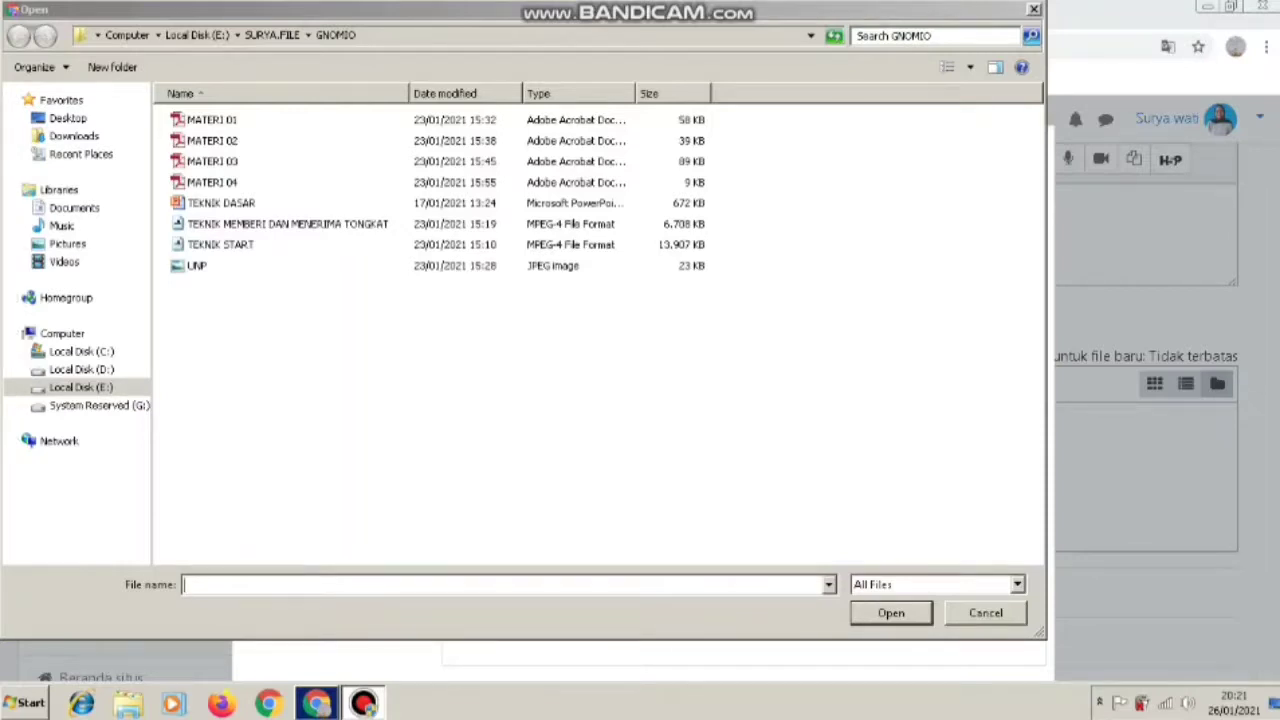
{"action": "left_click", "coordinate": [197, 266]}
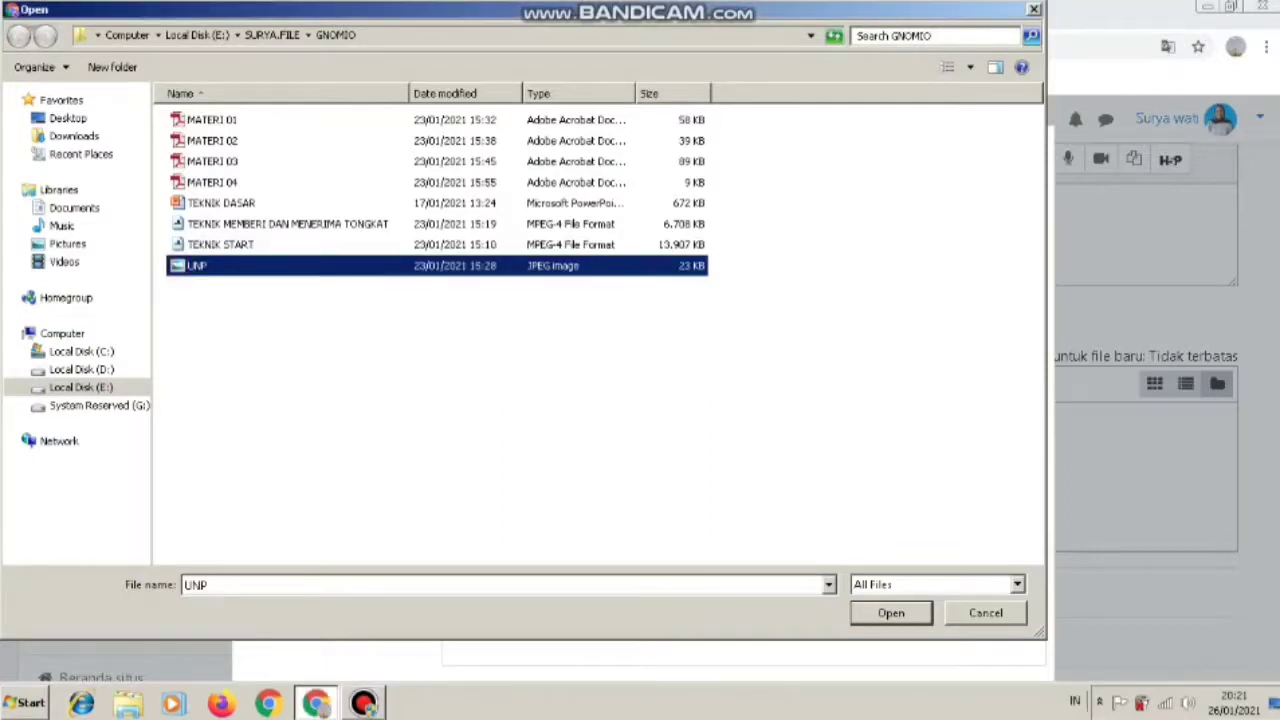
{"action": "left_click", "coordinate": [895, 613]}
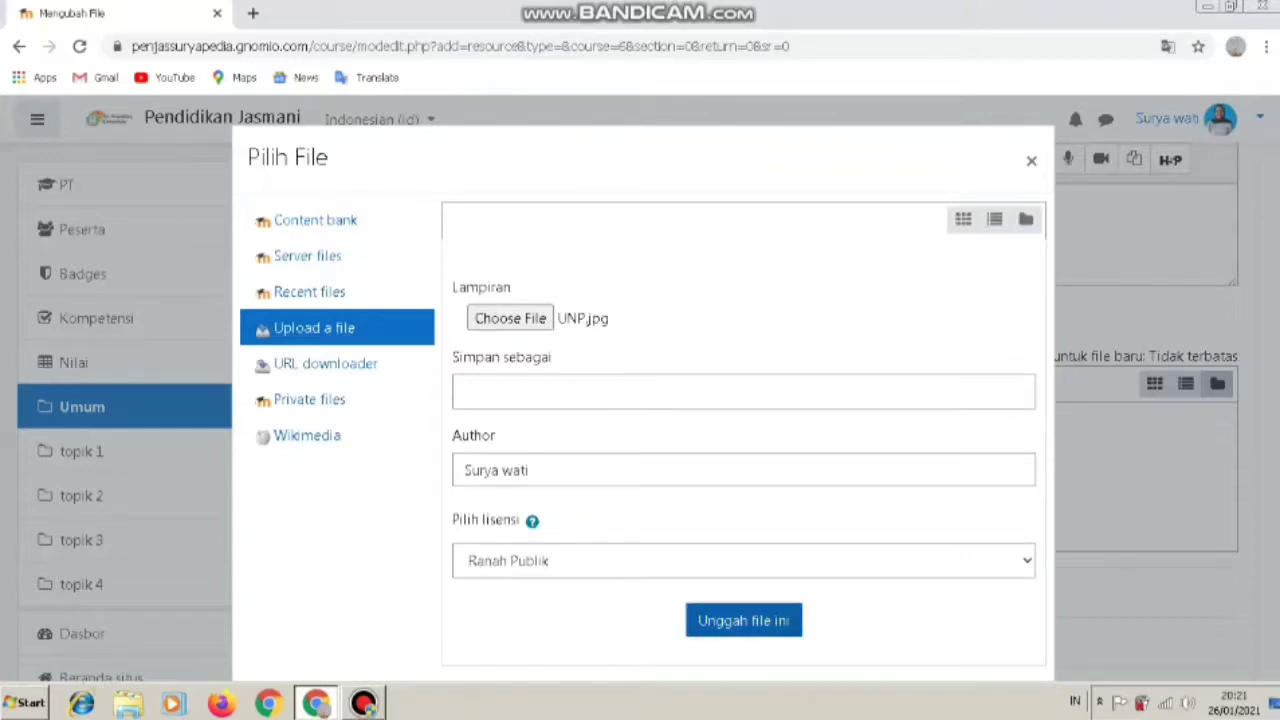
{"action": "left_click", "coordinate": [743, 620]}
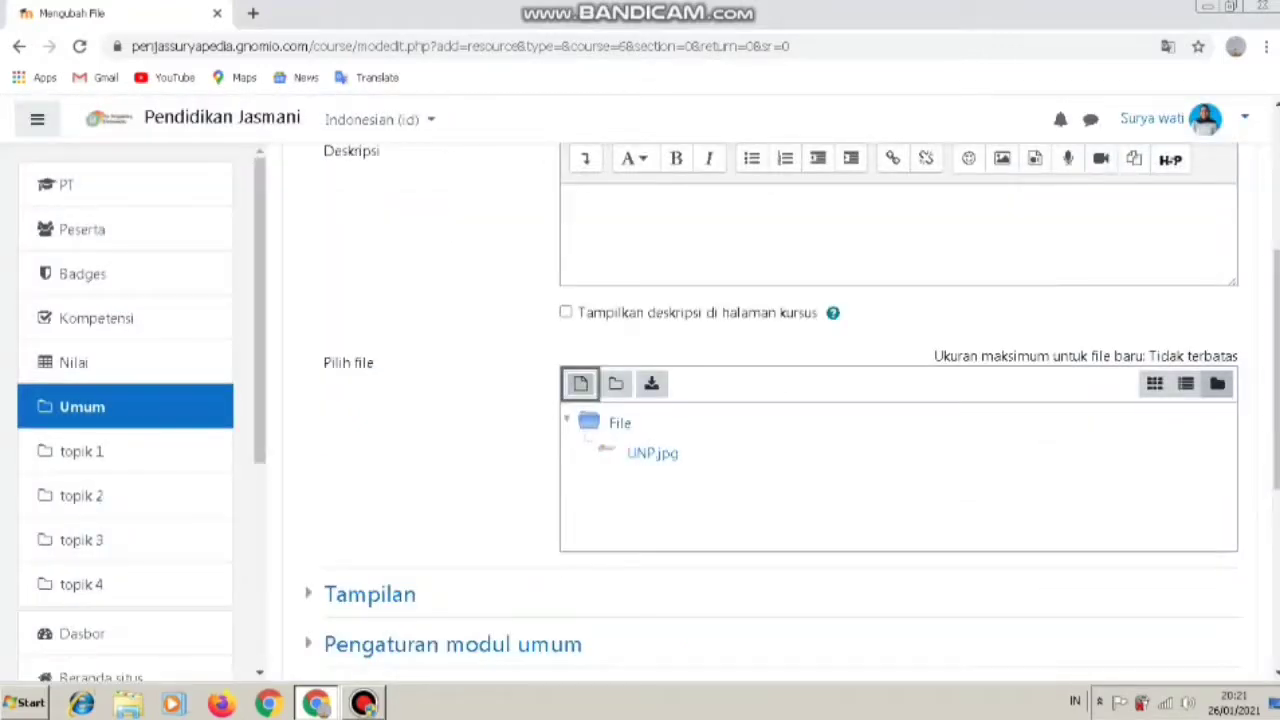
Save the new file resource and display it
{"action": "scroll", "coordinate": [780, 415], "scroll_direction": "down", "scroll_amount": 3}
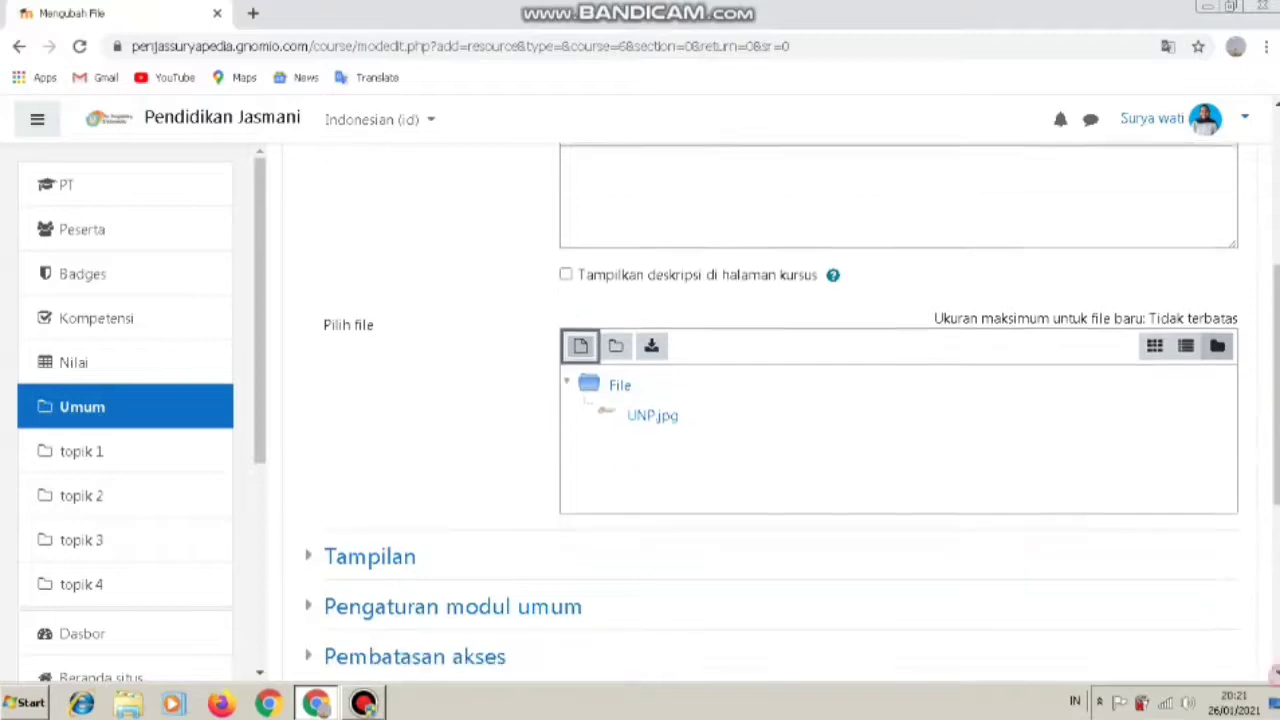
{"action": "scroll", "coordinate": [780, 415], "scroll_direction": "down", "scroll_amount": 2}
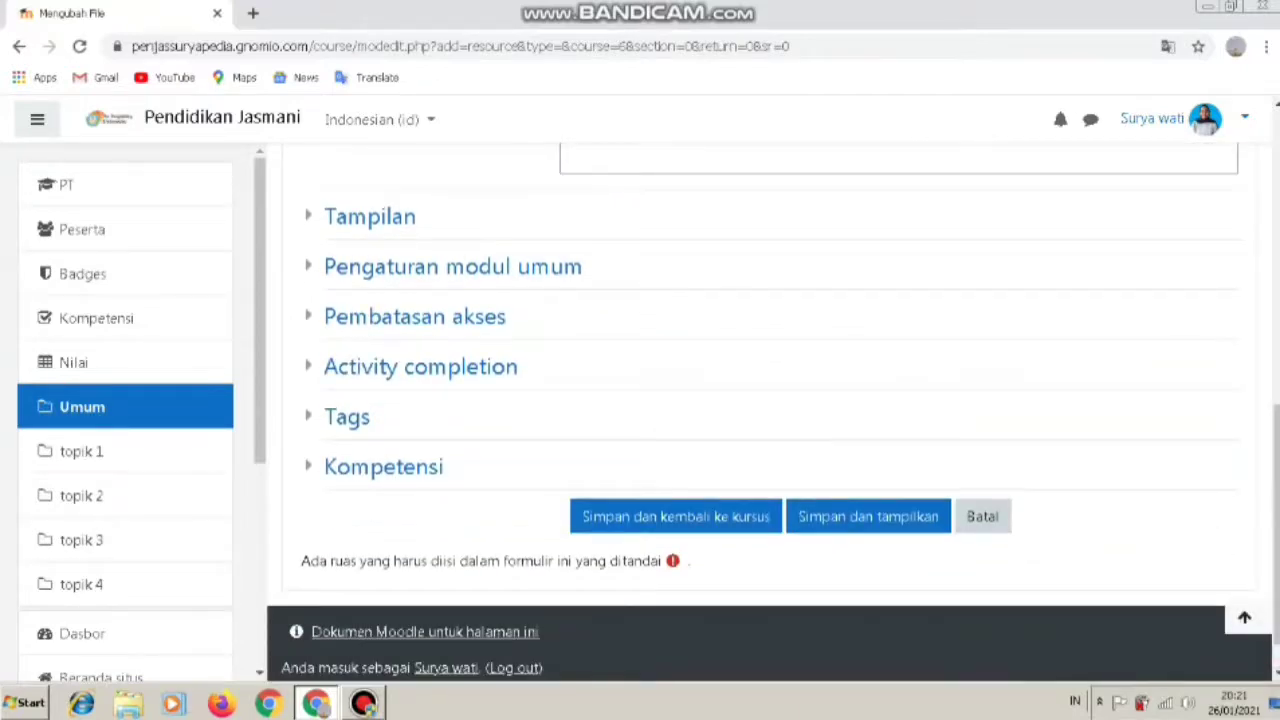
{"action": "left_click", "coordinate": [845, 513]}
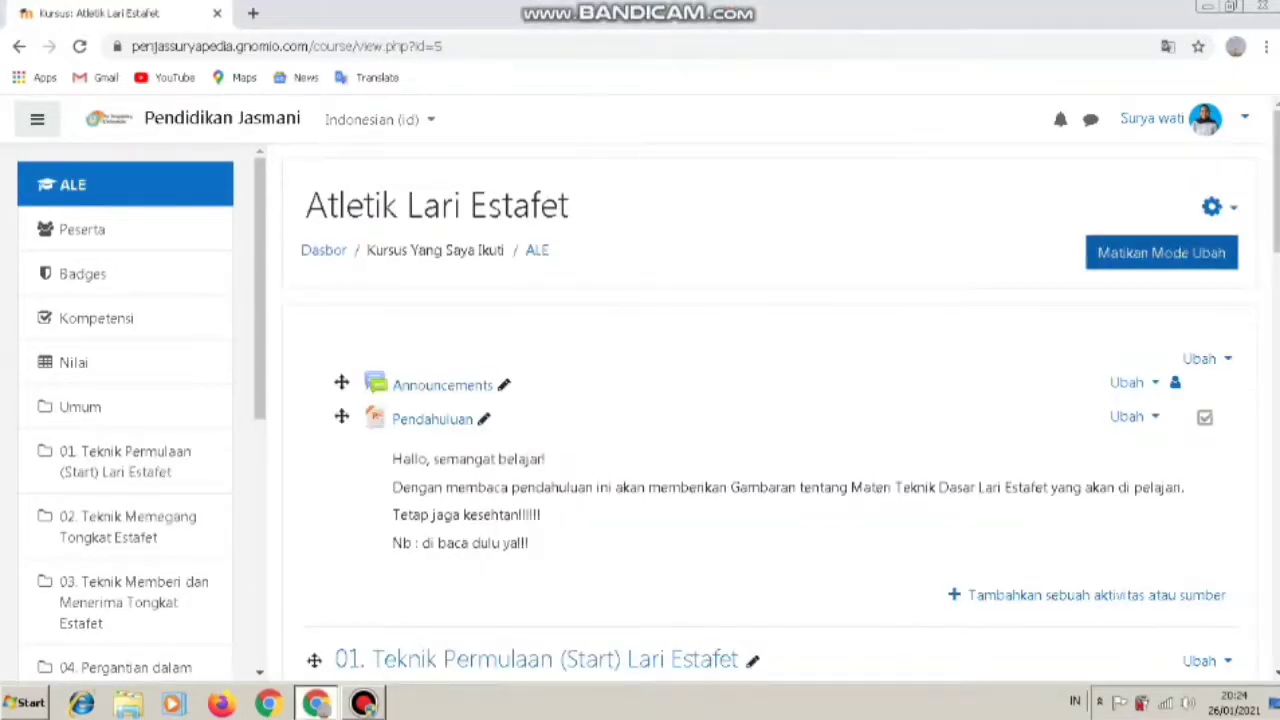
Review the topics and activities of the Atletik Lari Estafet course, from the introduction through the Final 05 section
{"action": "scroll", "coordinate": [790, 396], "scroll_direction": "down", "scroll_amount": 1}
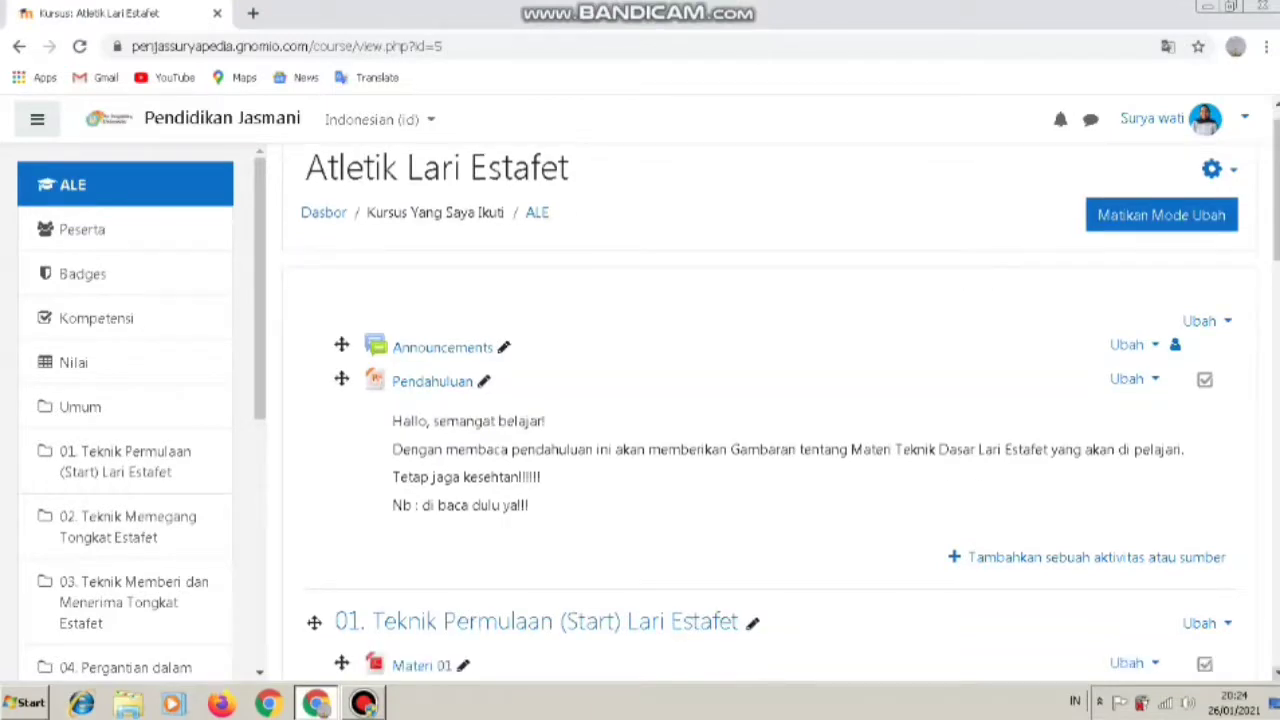
{"action": "scroll", "coordinate": [790, 398], "scroll_direction": "down", "scroll_amount": 1}
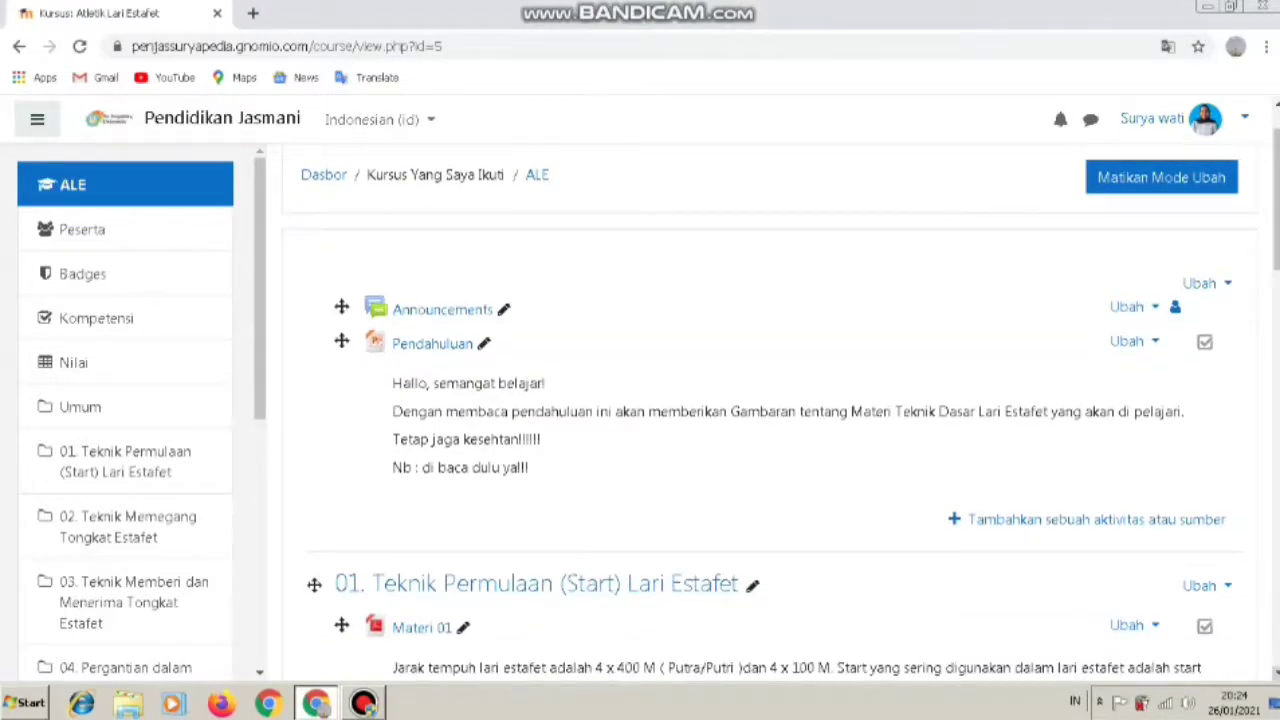
{"action": "scroll", "coordinate": [790, 400], "scroll_direction": "down", "scroll_amount": 4}
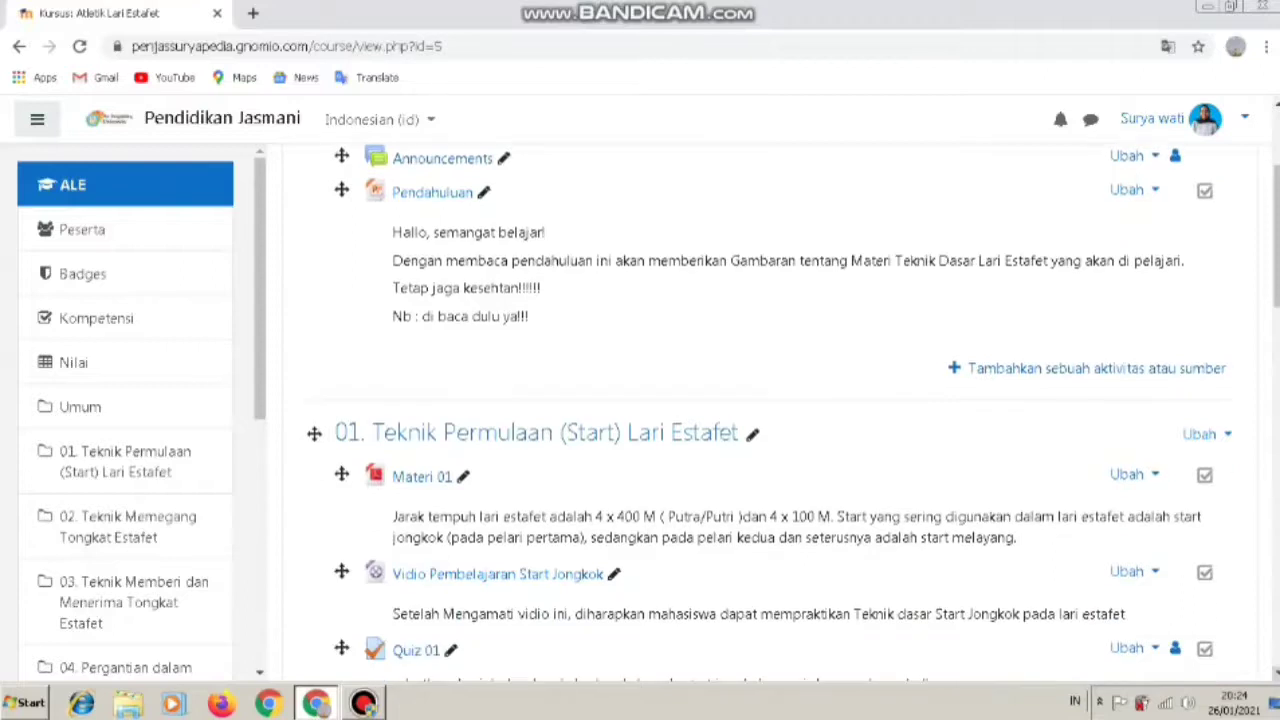
{"action": "scroll", "coordinate": [790, 400], "scroll_direction": "down", "scroll_amount": 4}
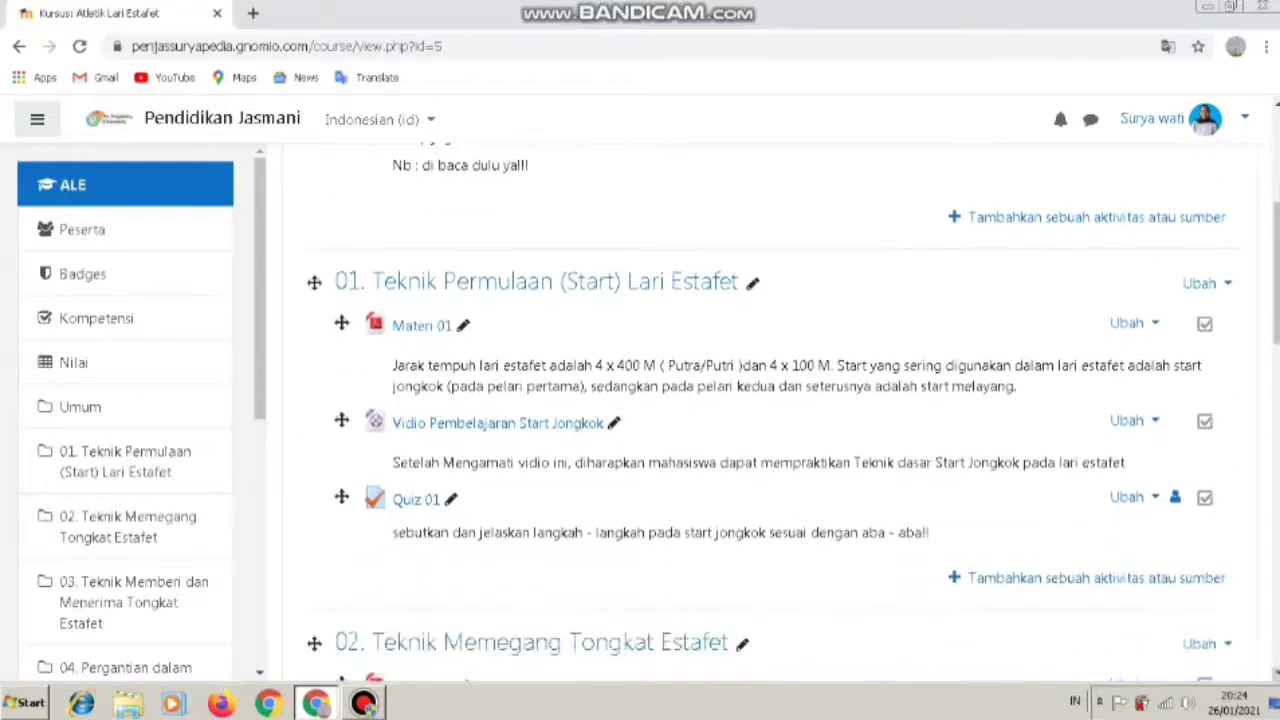
{"action": "scroll", "coordinate": [790, 400], "scroll_direction": "down", "scroll_amount": 5}
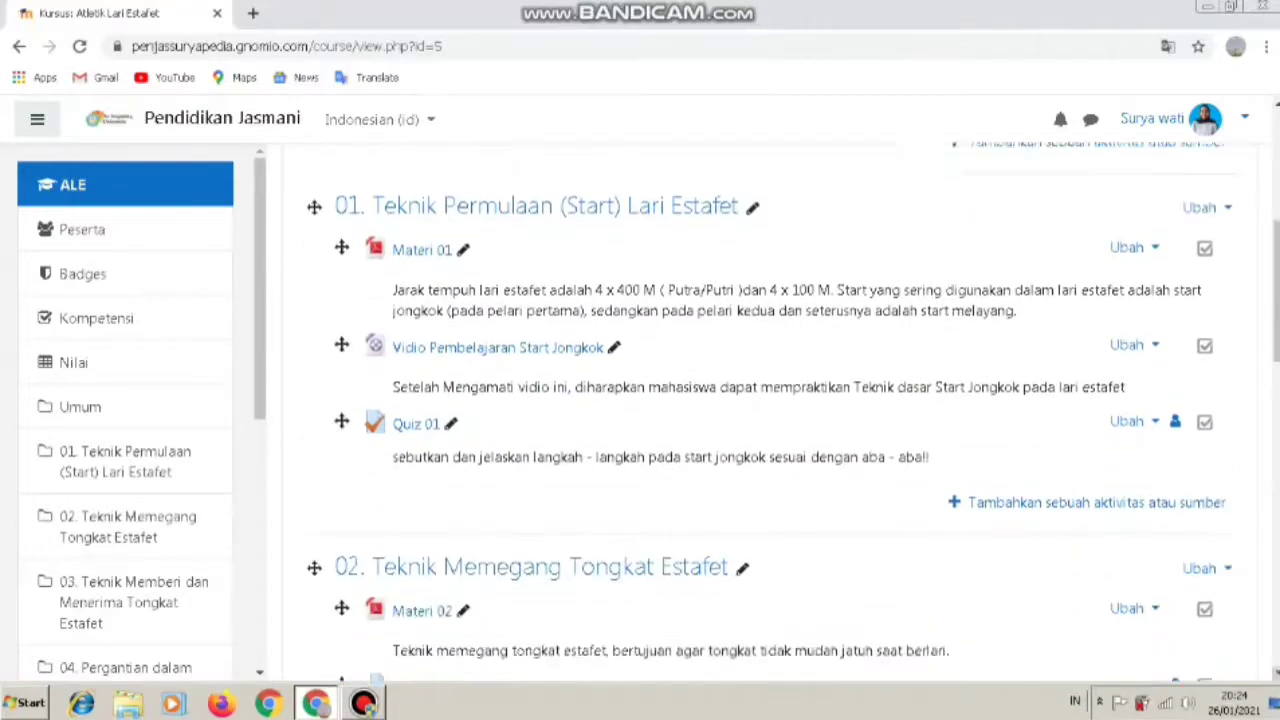
{"action": "scroll", "coordinate": [790, 400], "scroll_direction": "down", "scroll_amount": 9}
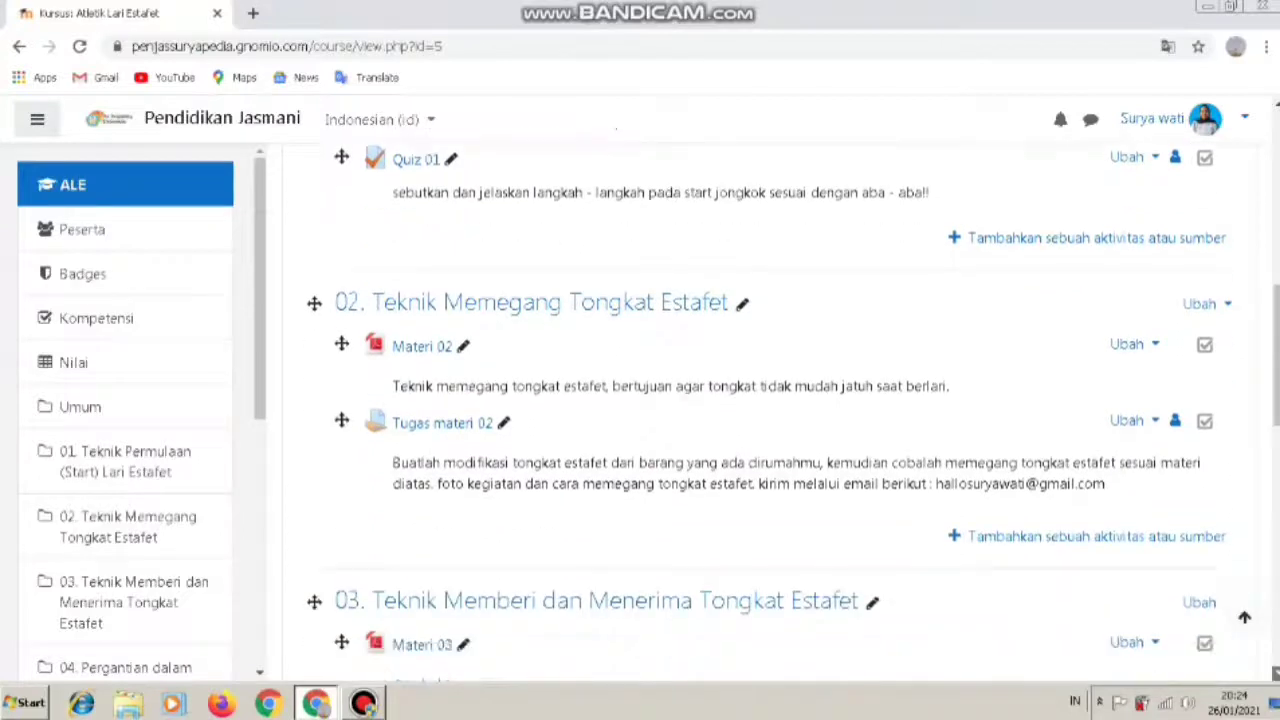
{"action": "scroll", "coordinate": [790, 400], "scroll_direction": "down", "scroll_amount": 7}
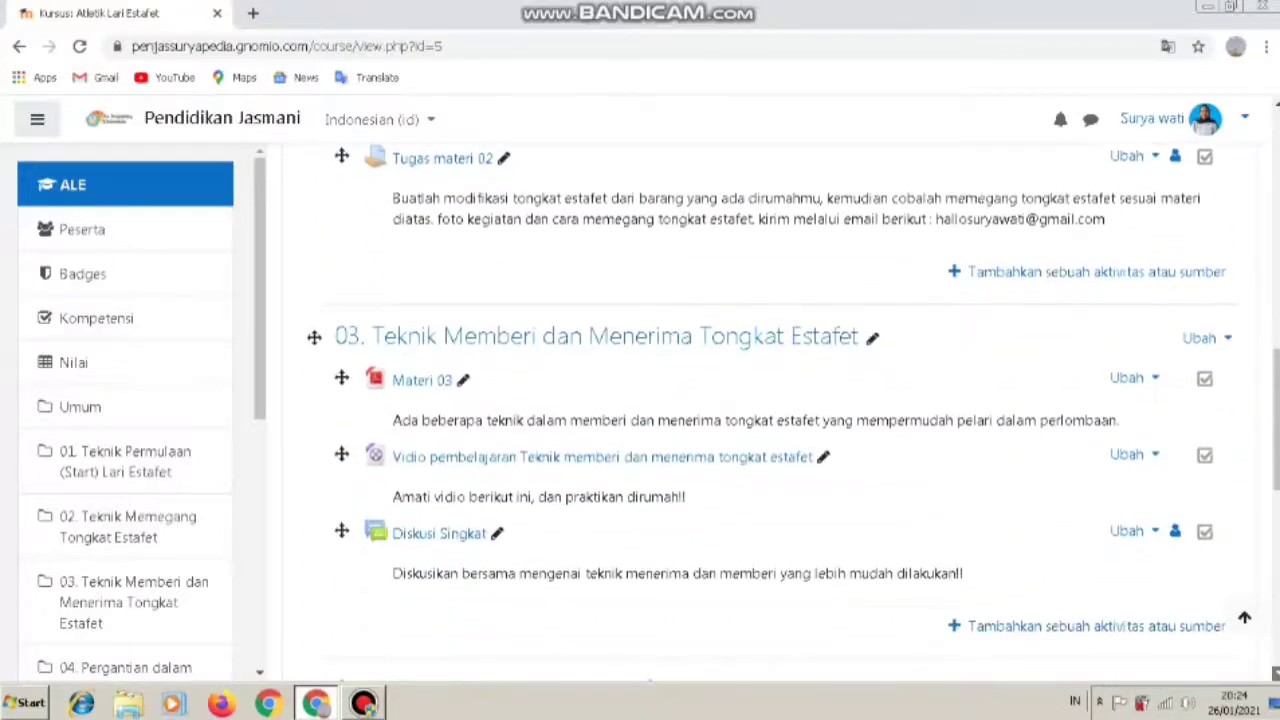
{"action": "scroll", "coordinate": [790, 400], "scroll_direction": "down", "scroll_amount": 5}
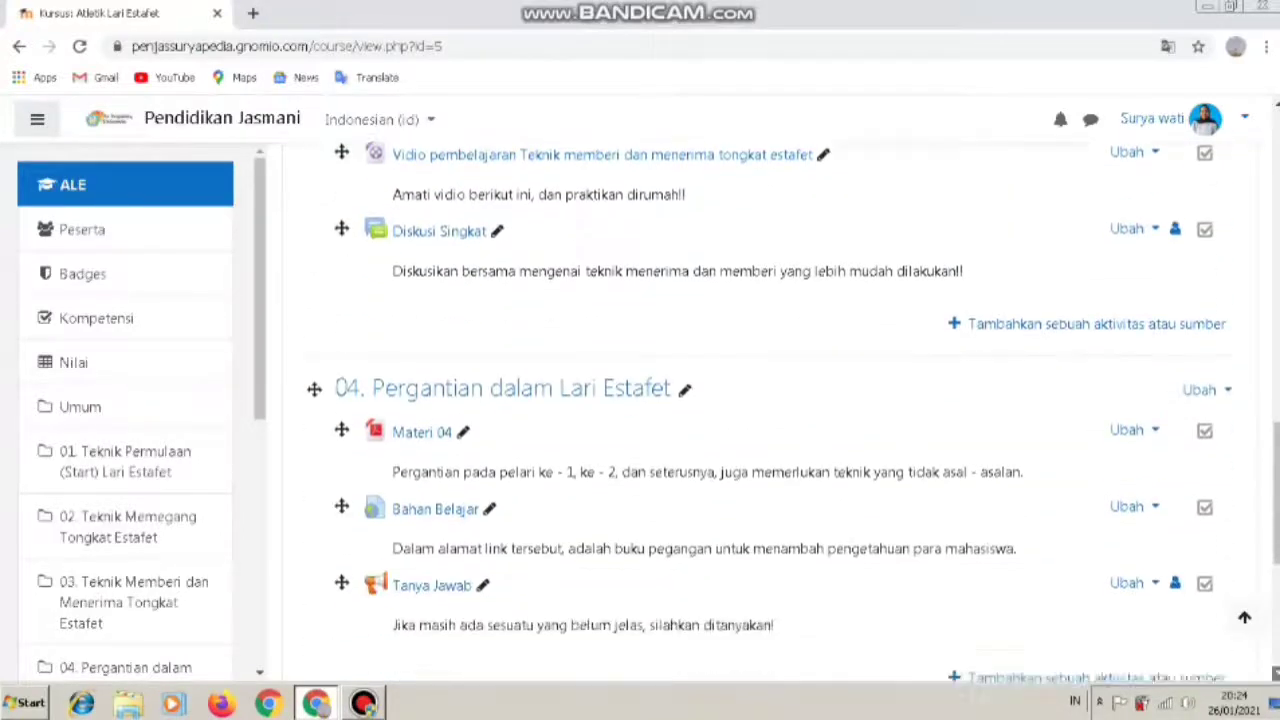
{"action": "scroll", "coordinate": [790, 400], "scroll_direction": "down", "scroll_amount": 8}
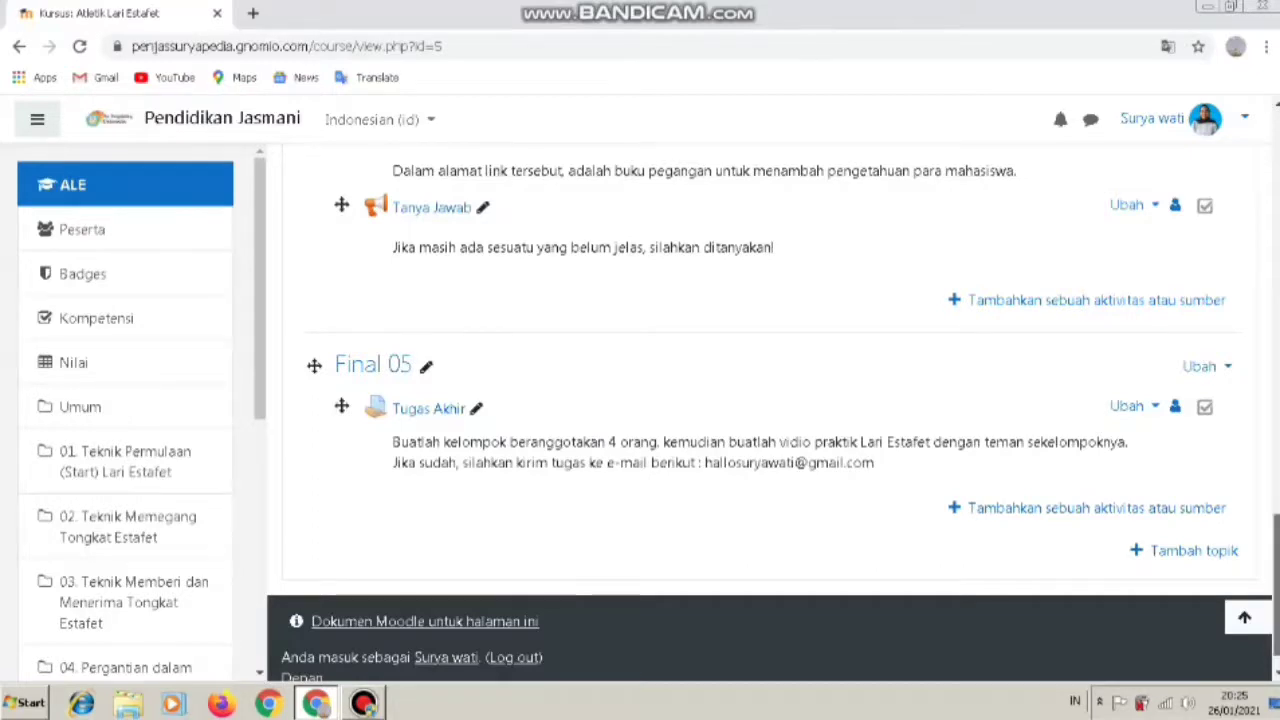
{"action": "scroll", "coordinate": [760, 400], "scroll_direction": "up", "scroll_amount": 15}
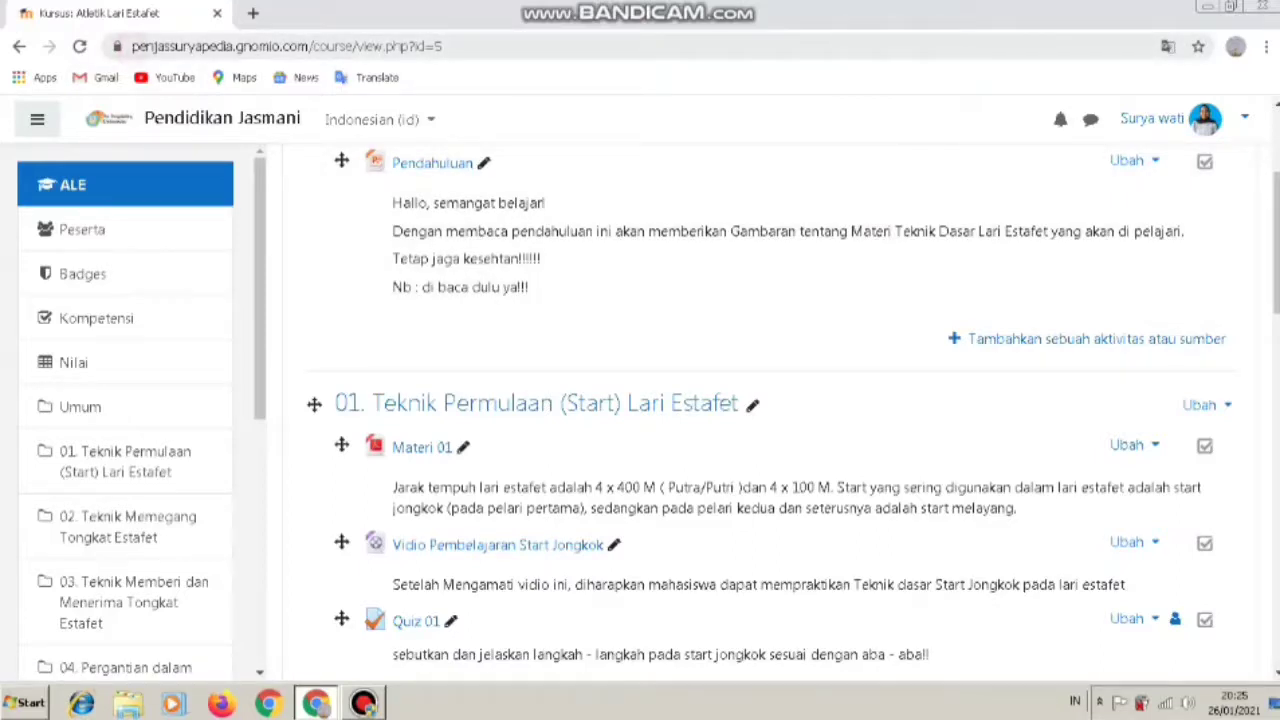
Reload the Atletik Lari Estafet course page from its web address and log out of the site
{"action": "left_click_drag", "start_coordinate": [132, 46], "coordinate": [442, 46]}
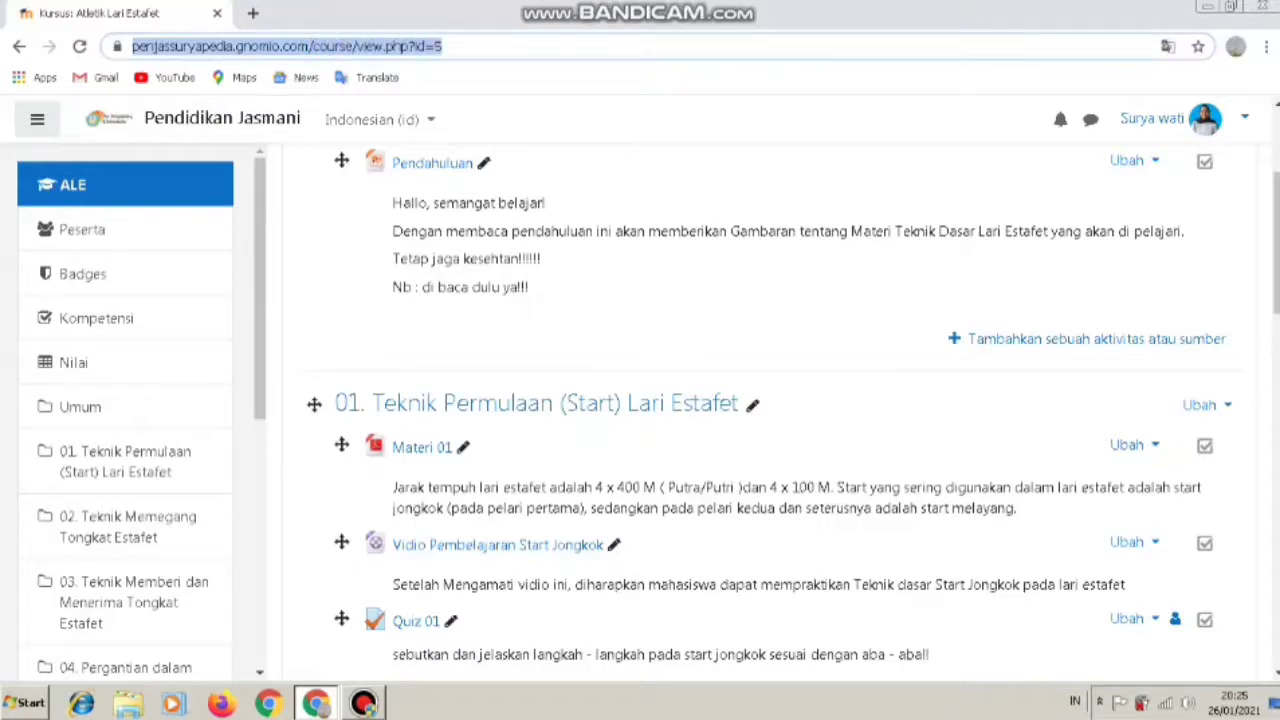
{"action": "left_click", "coordinate": [455, 47]}
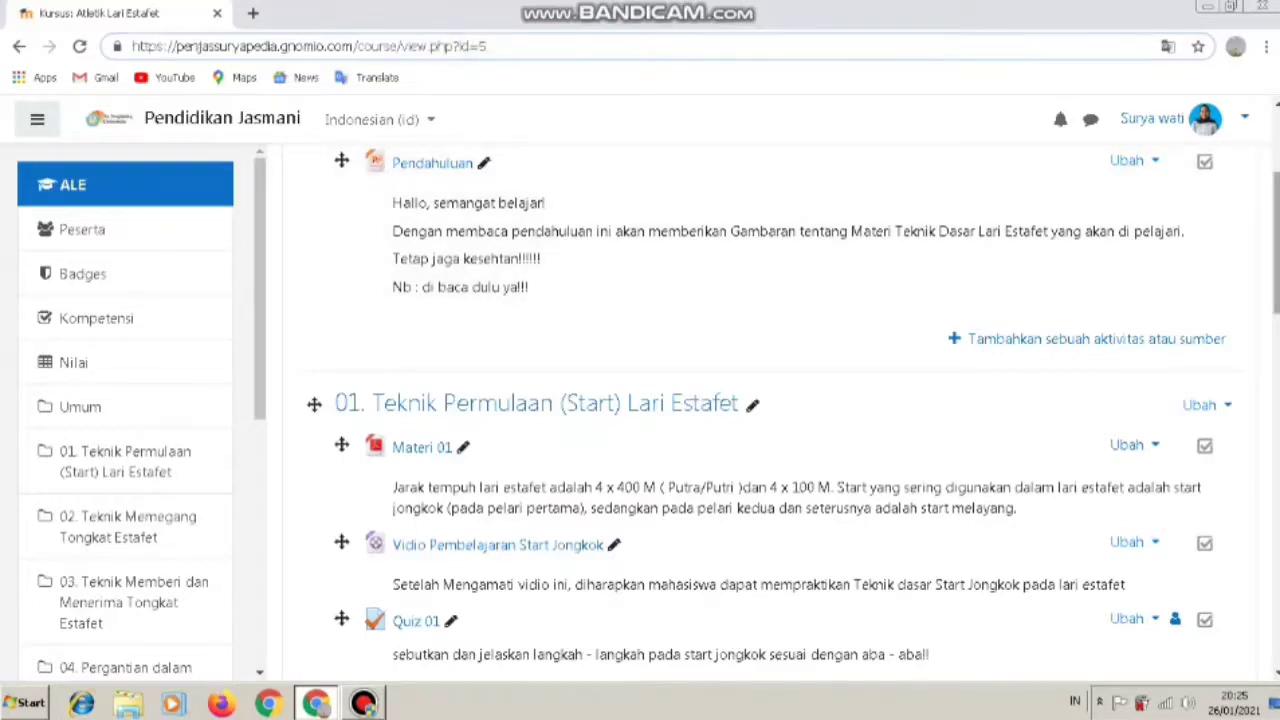
{"action": "key", "text": "Return"}
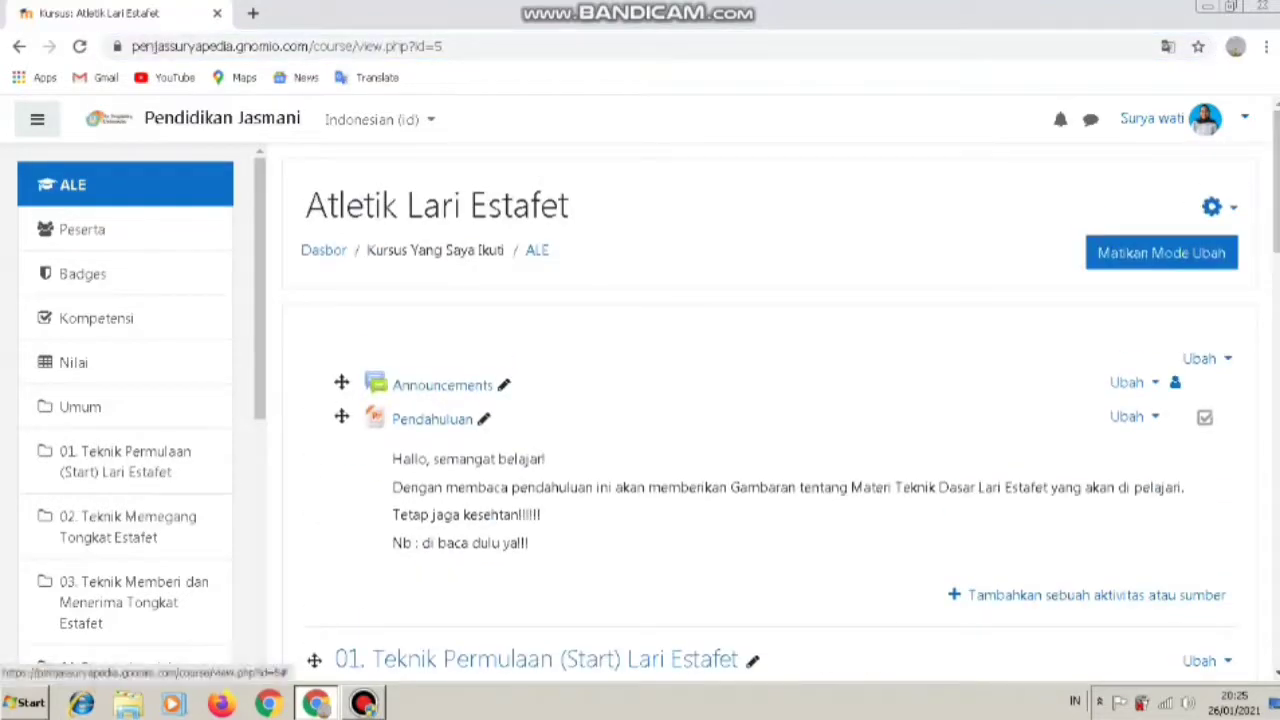
{"action": "left_click", "coordinate": [1175, 118]}
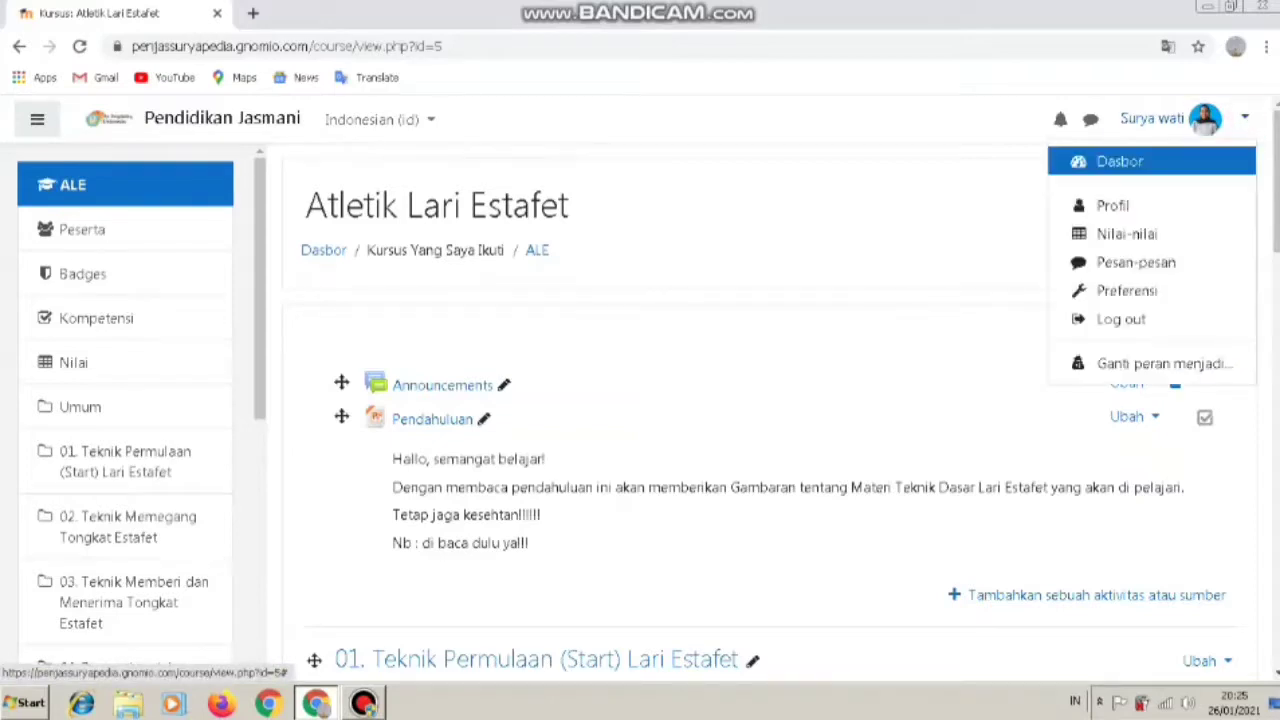
{"action": "left_click", "coordinate": [1177, 310]}
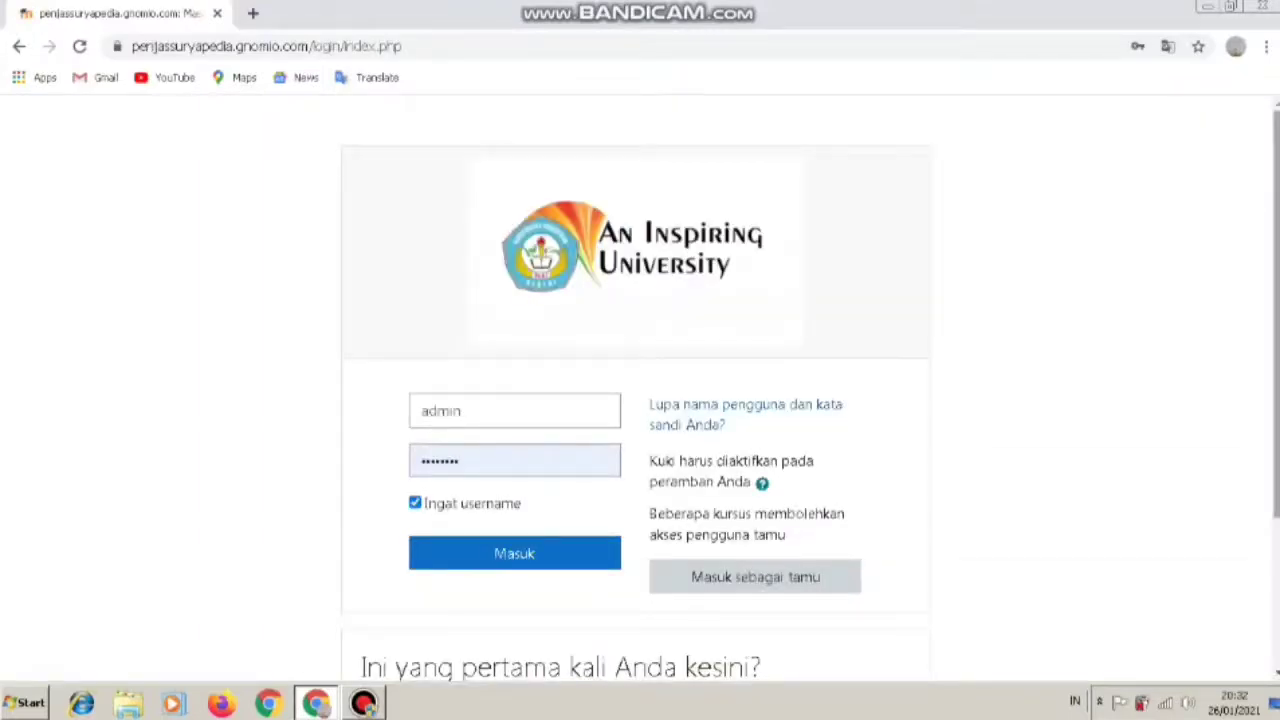
Open the new member registration form from the login page and examine its account and personal information fields
{"action": "scroll", "coordinate": [810, 396], "scroll_direction": "down", "scroll_amount": 2}
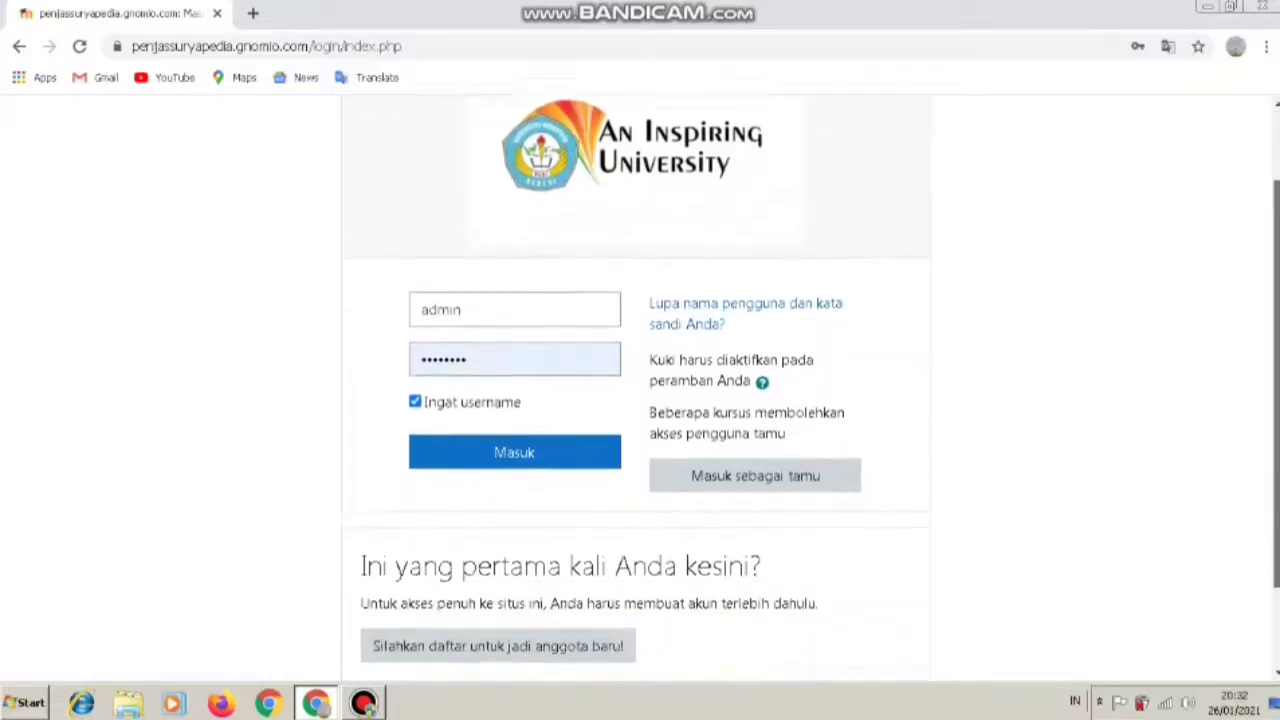
{"action": "scroll", "coordinate": [640, 384], "scroll_direction": "down", "scroll_amount": 1}
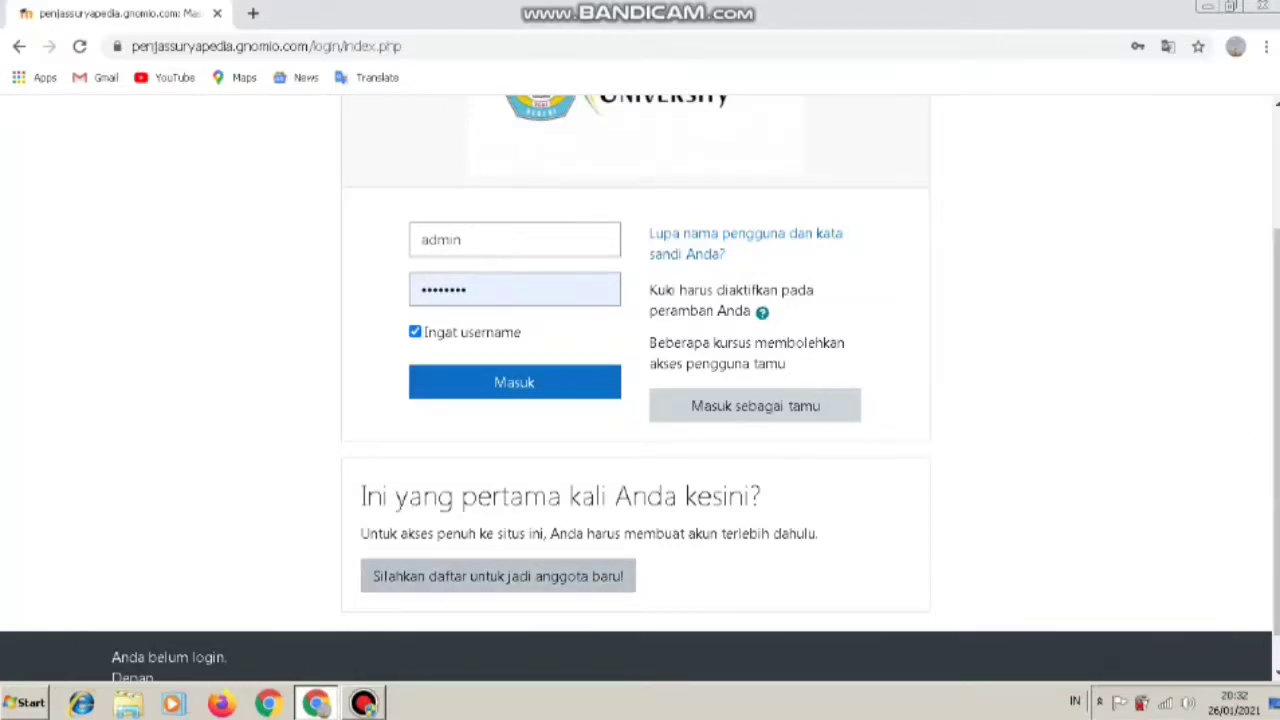
{"action": "left_click", "coordinate": [400, 578]}
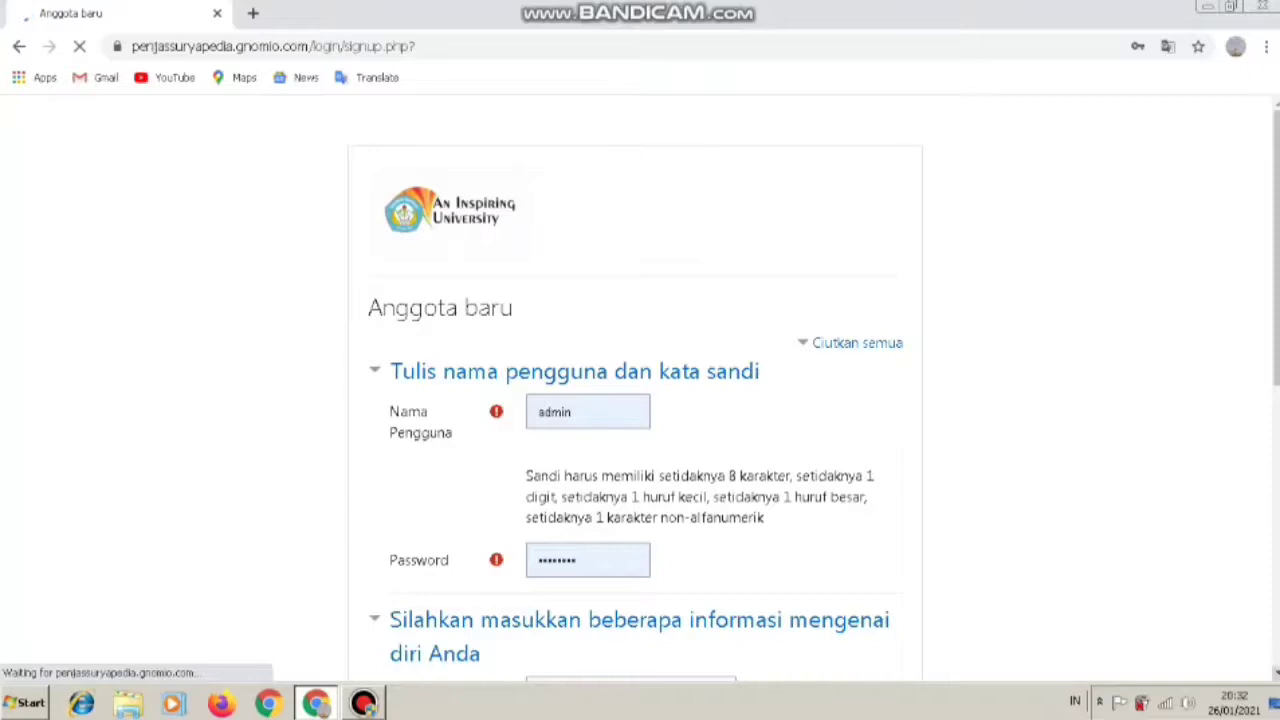
{"action": "scroll", "coordinate": [640, 395], "scroll_direction": "down", "scroll_amount": 3}
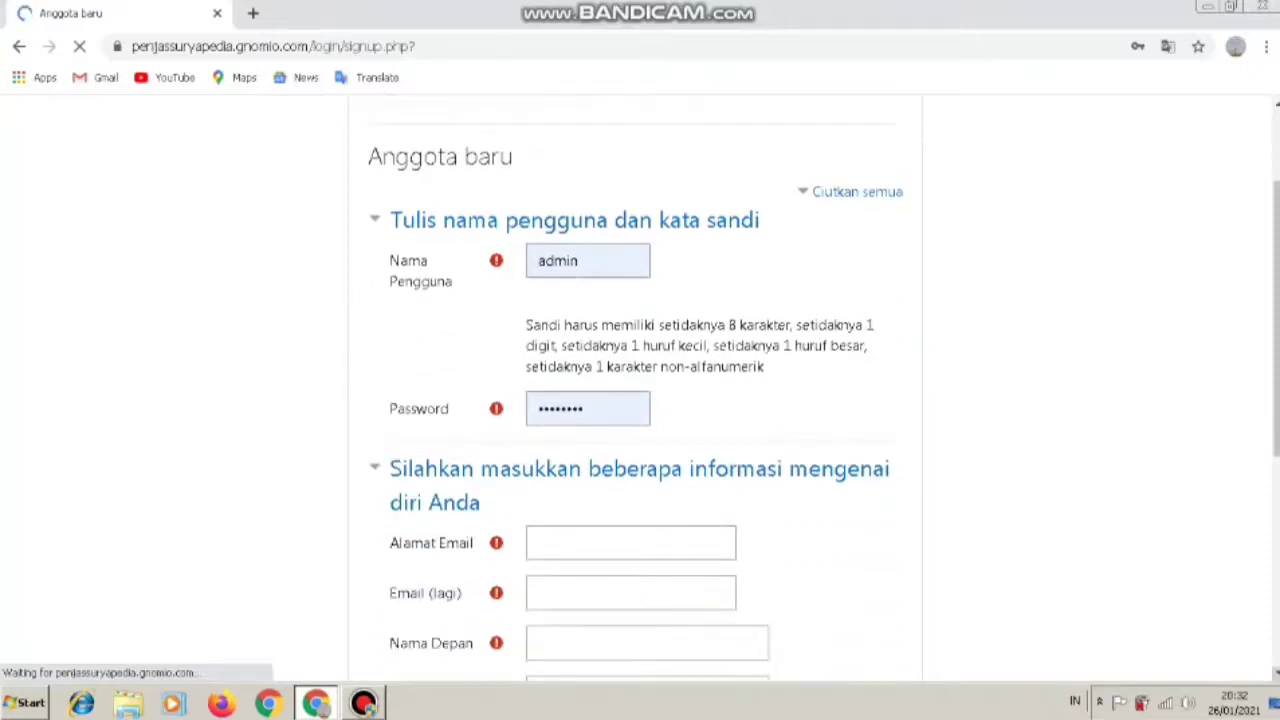
{"action": "scroll", "coordinate": [640, 395], "scroll_direction": "down", "scroll_amount": 1}
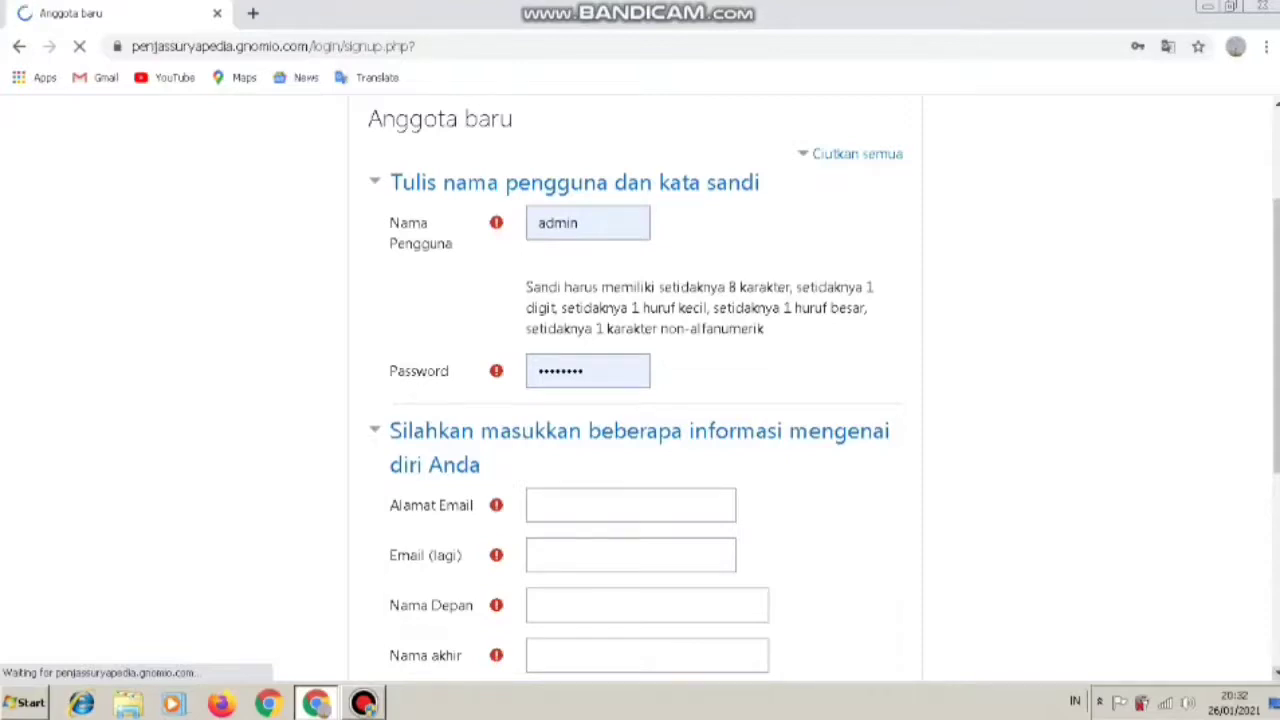
{"action": "scroll", "coordinate": [640, 390], "scroll_direction": "down", "scroll_amount": 3}
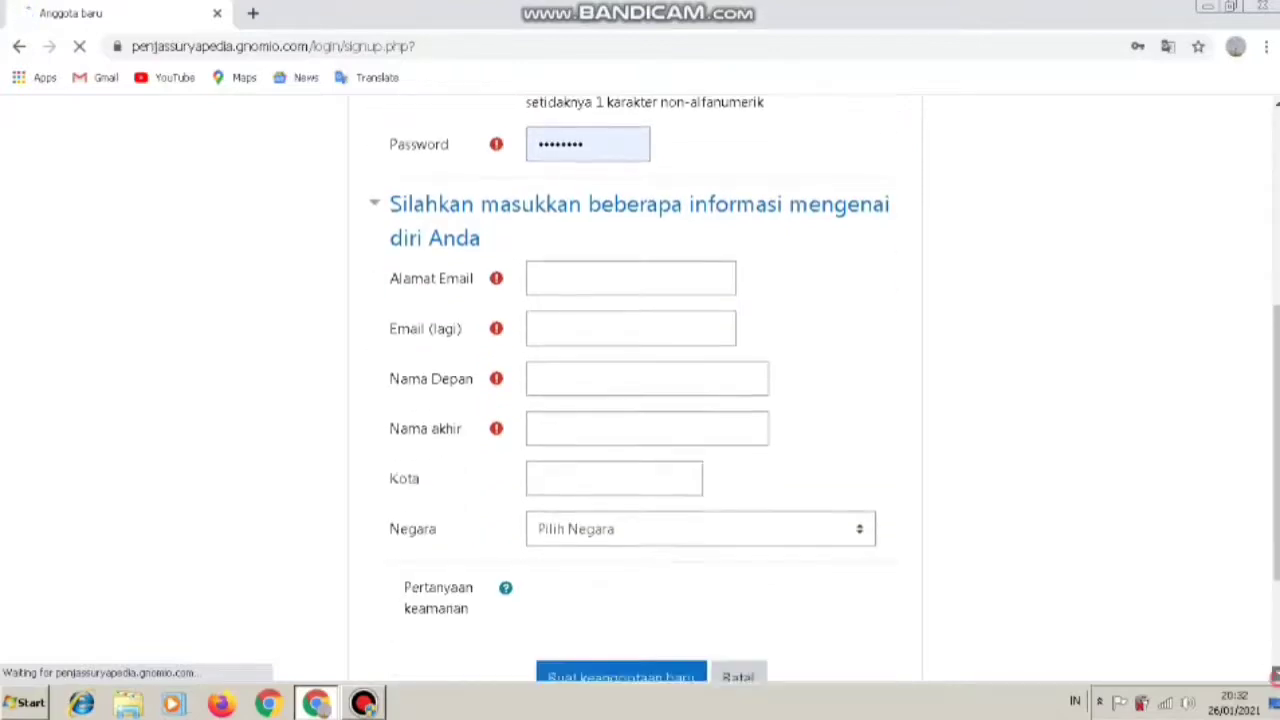
{"action": "scroll", "coordinate": [640, 390], "scroll_direction": "down", "scroll_amount": 2}
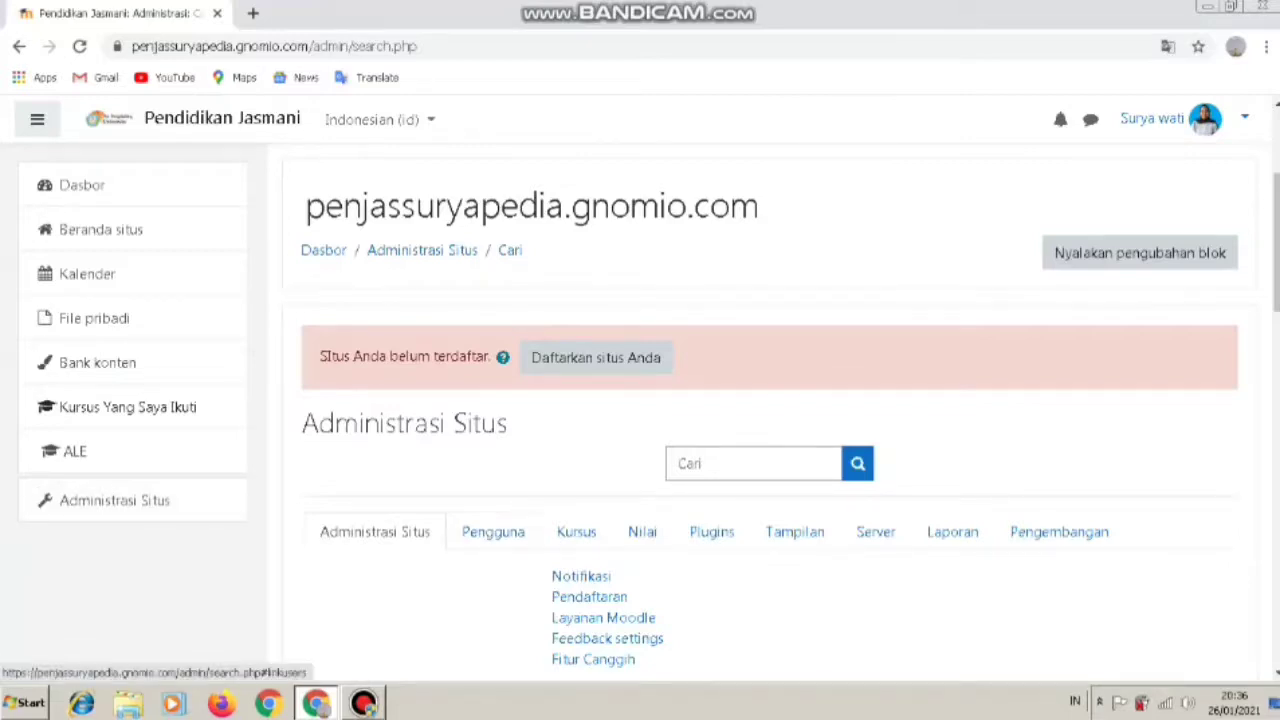
Display the site's list of user accounts from the site administration and look through it
{"action": "left_click", "coordinate": [493, 531]}
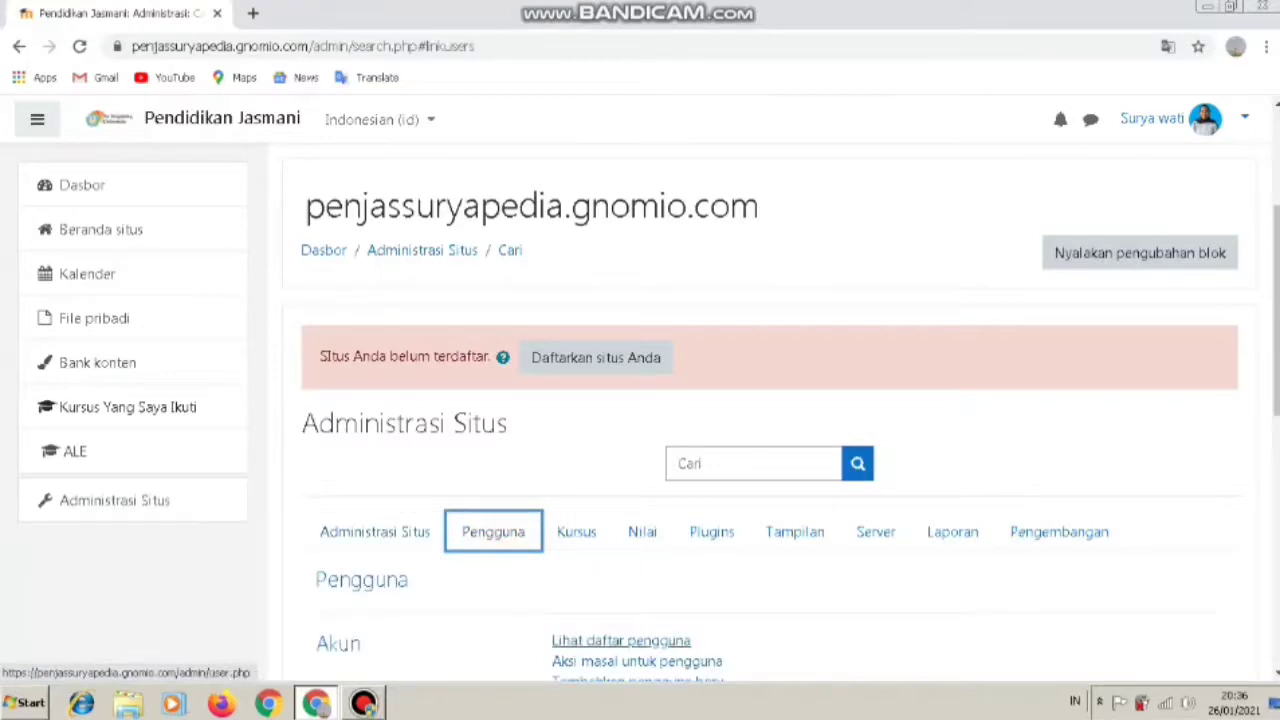
{"action": "left_click", "coordinate": [620, 640]}
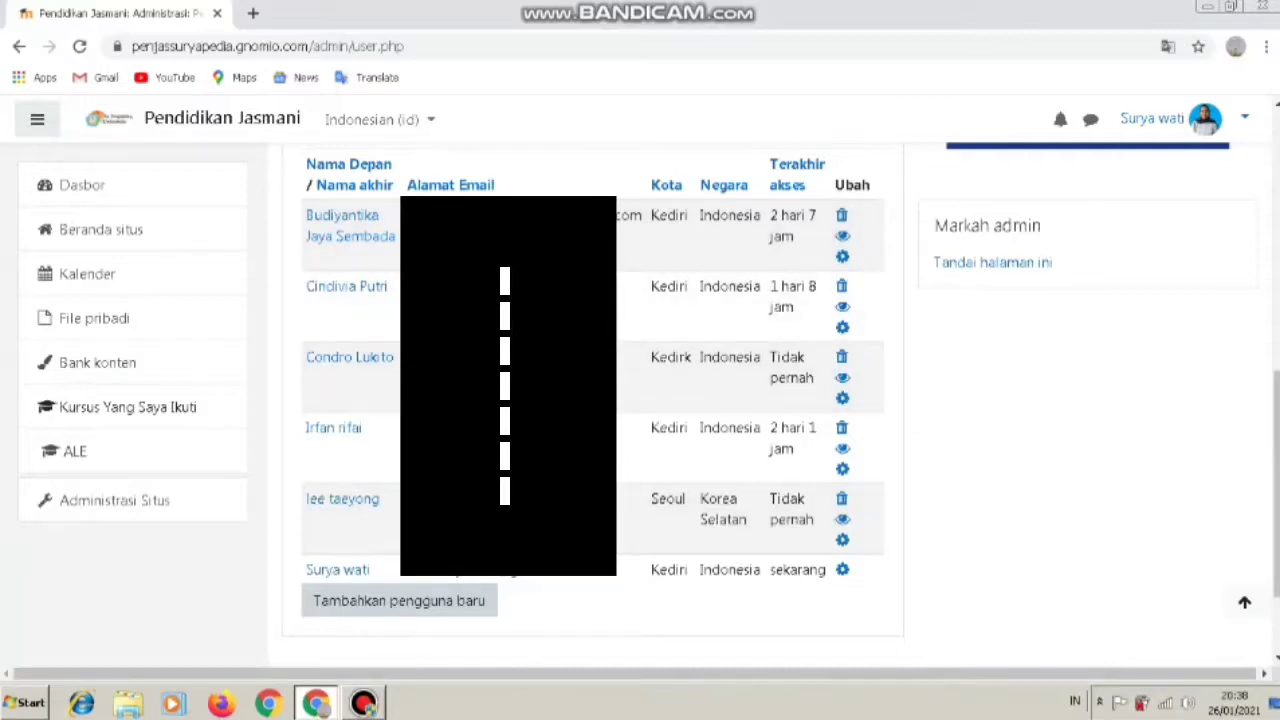
{"action": "left_click_drag", "start_coordinate": [1277, 483], "coordinate": [1277, 245]}
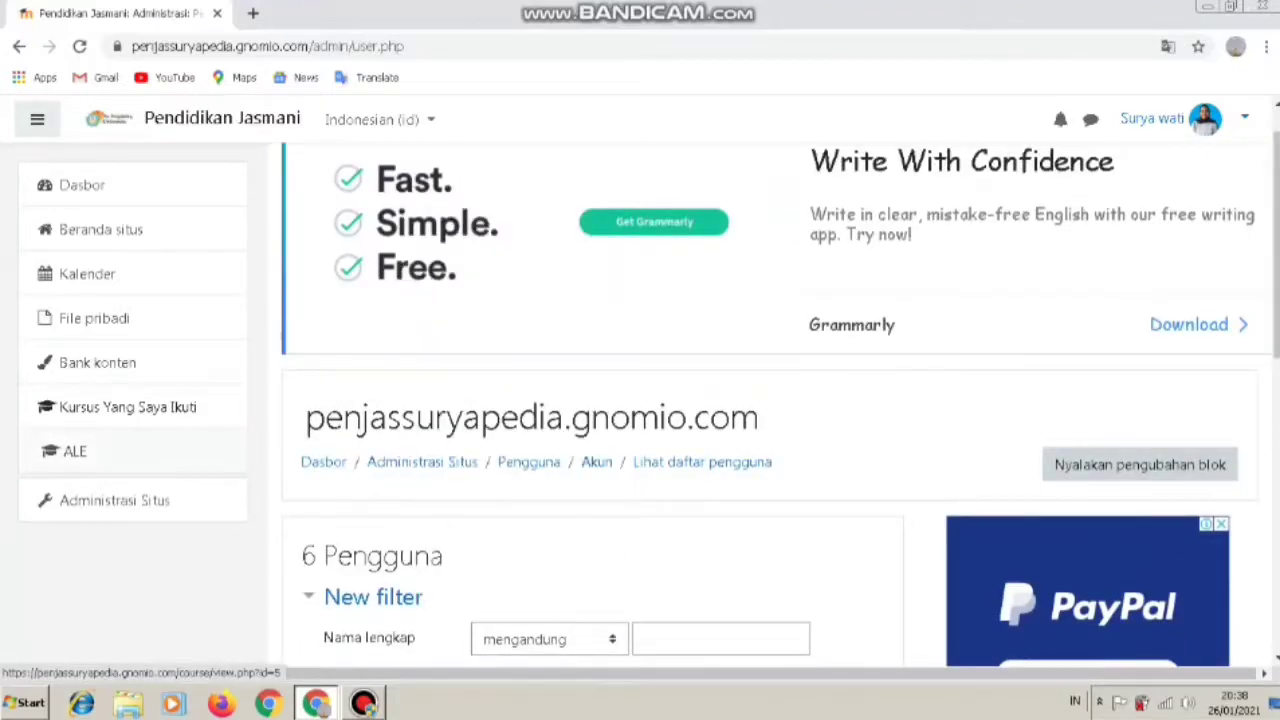
Open the ALE course and display its participants page
{"action": "left_click", "coordinate": [75, 451]}
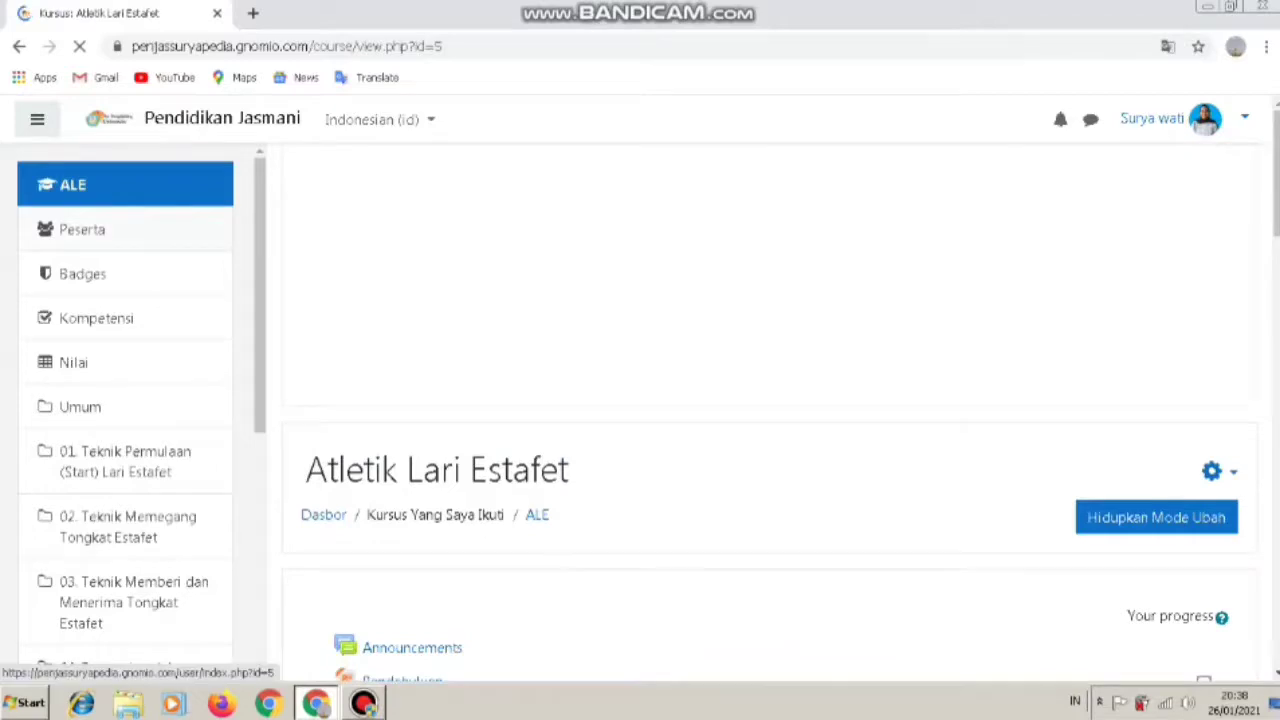
{"action": "left_click", "coordinate": [82, 229]}
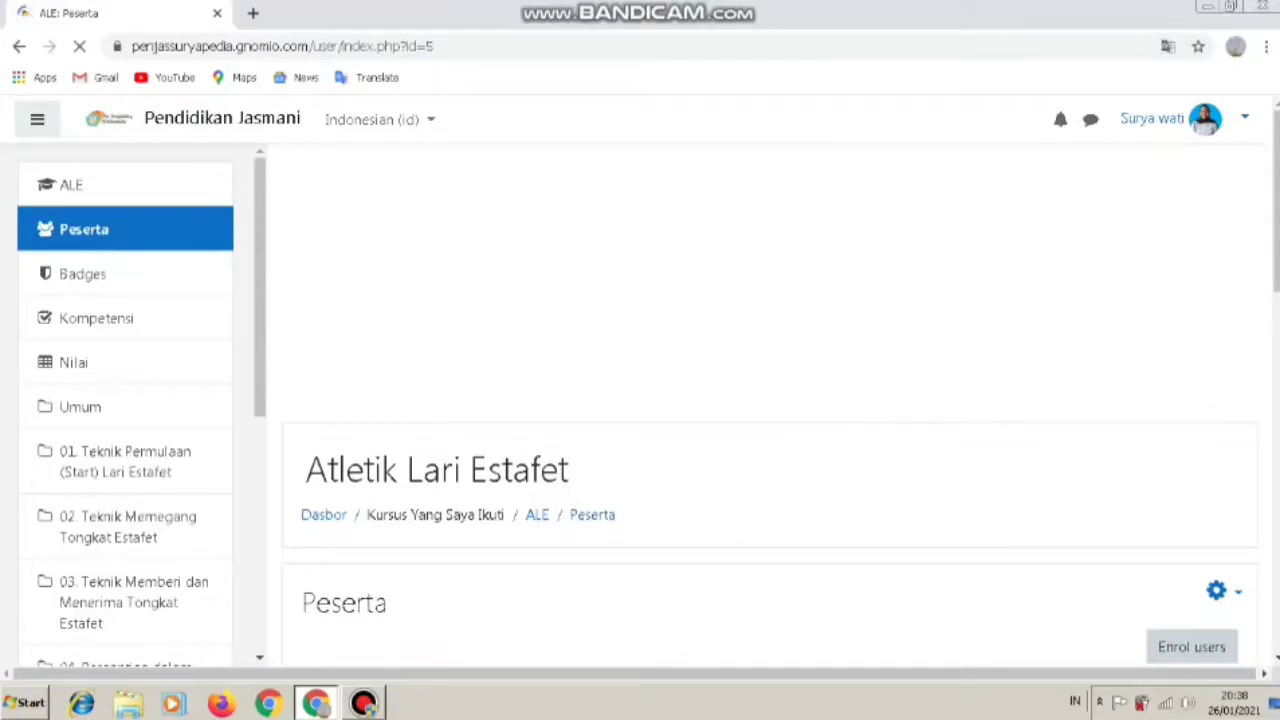
{"action": "scroll", "coordinate": [770, 400], "scroll_direction": "down", "scroll_amount": 3}
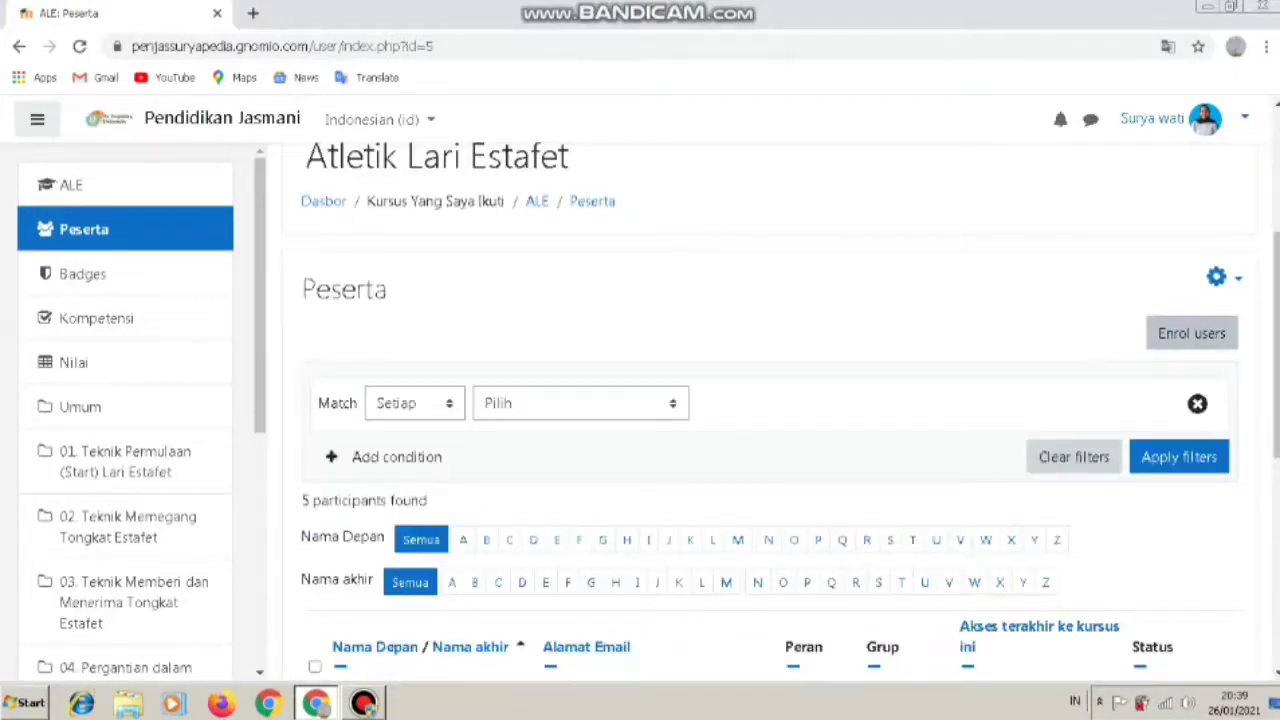
Enrol the suggested user in the Atletik Lari Estafet course with the Siswa role and check the participants list
{"action": "left_click", "coordinate": [1191, 333]}
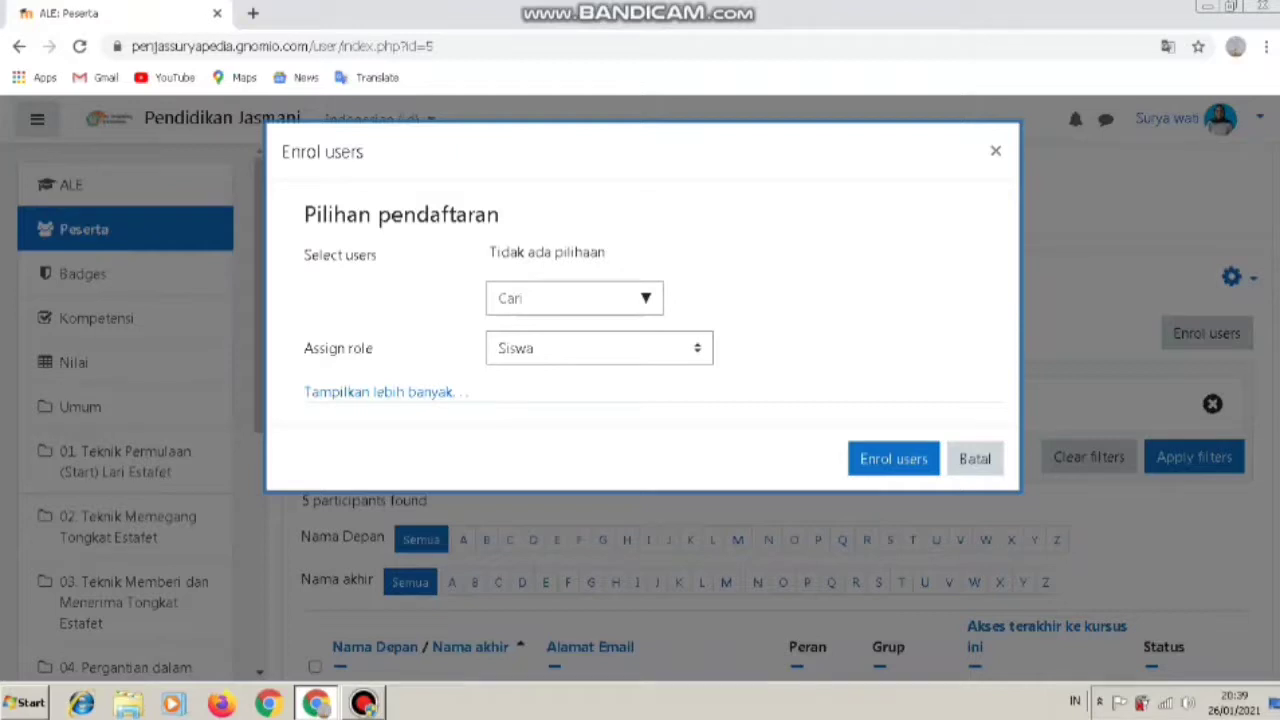
{"action": "left_click", "coordinate": [646, 299]}
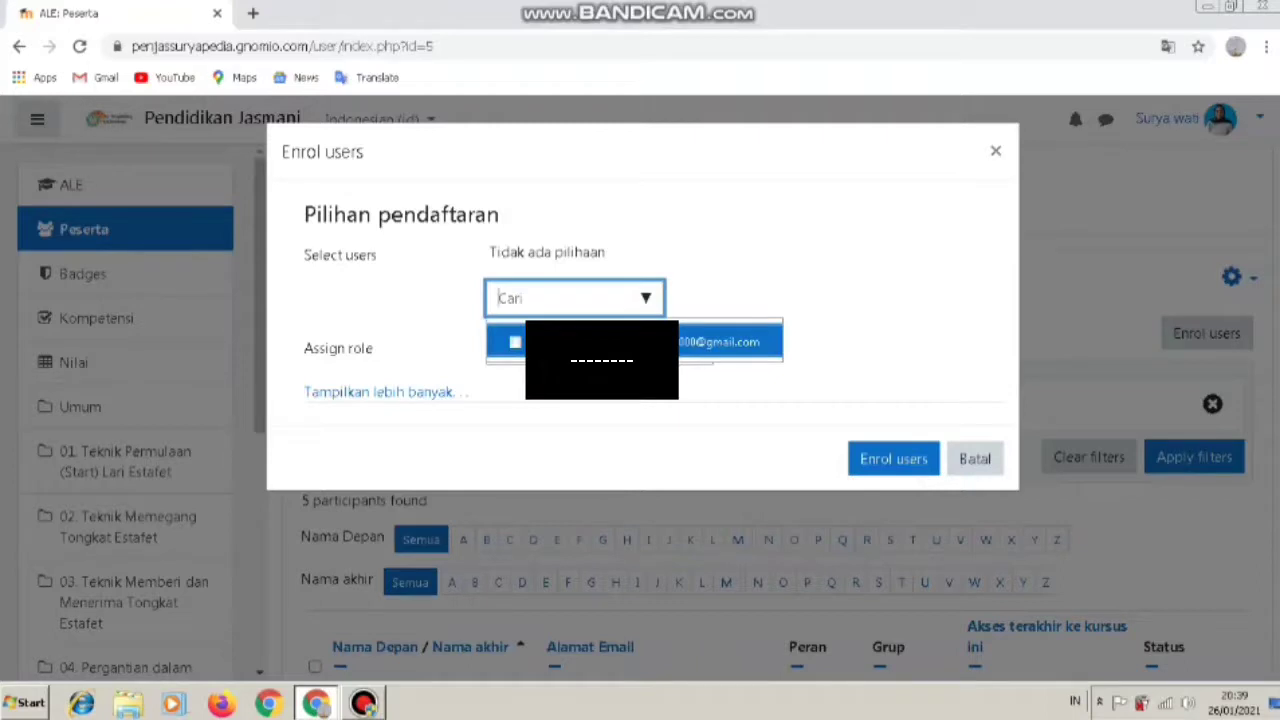
{"action": "key", "text": "Return"}
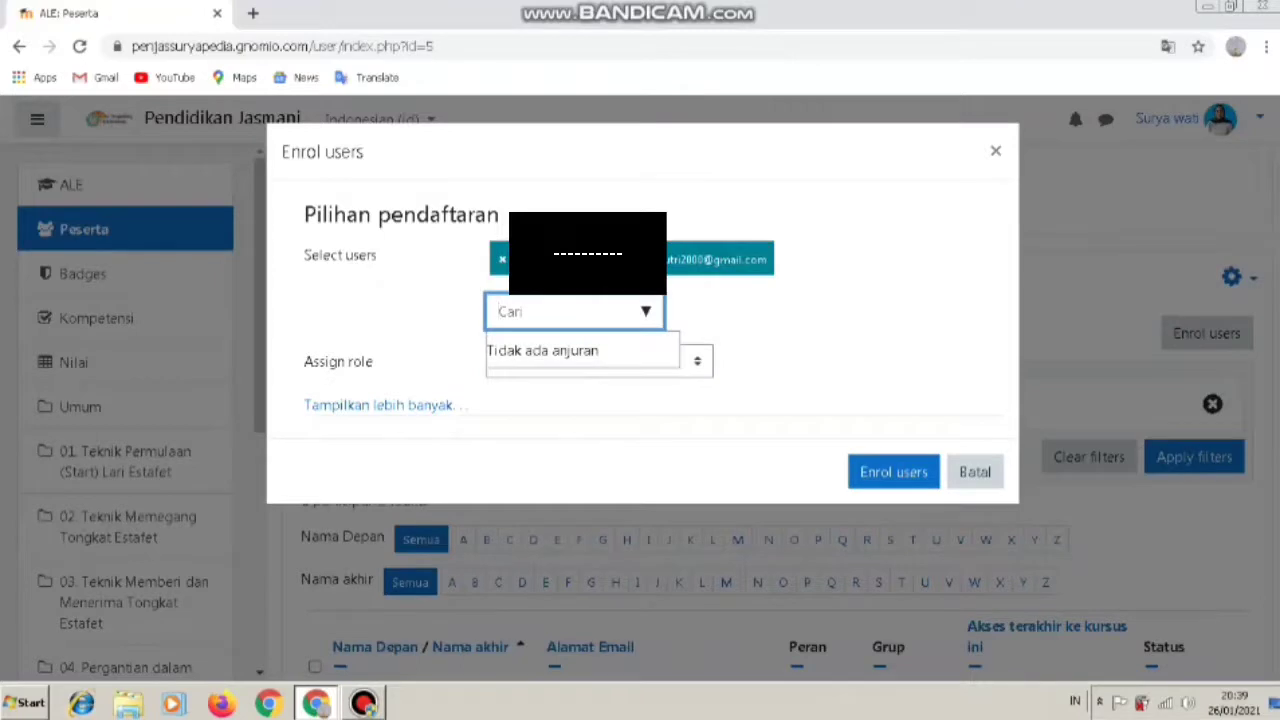
{"action": "left_click", "coordinate": [894, 472]}
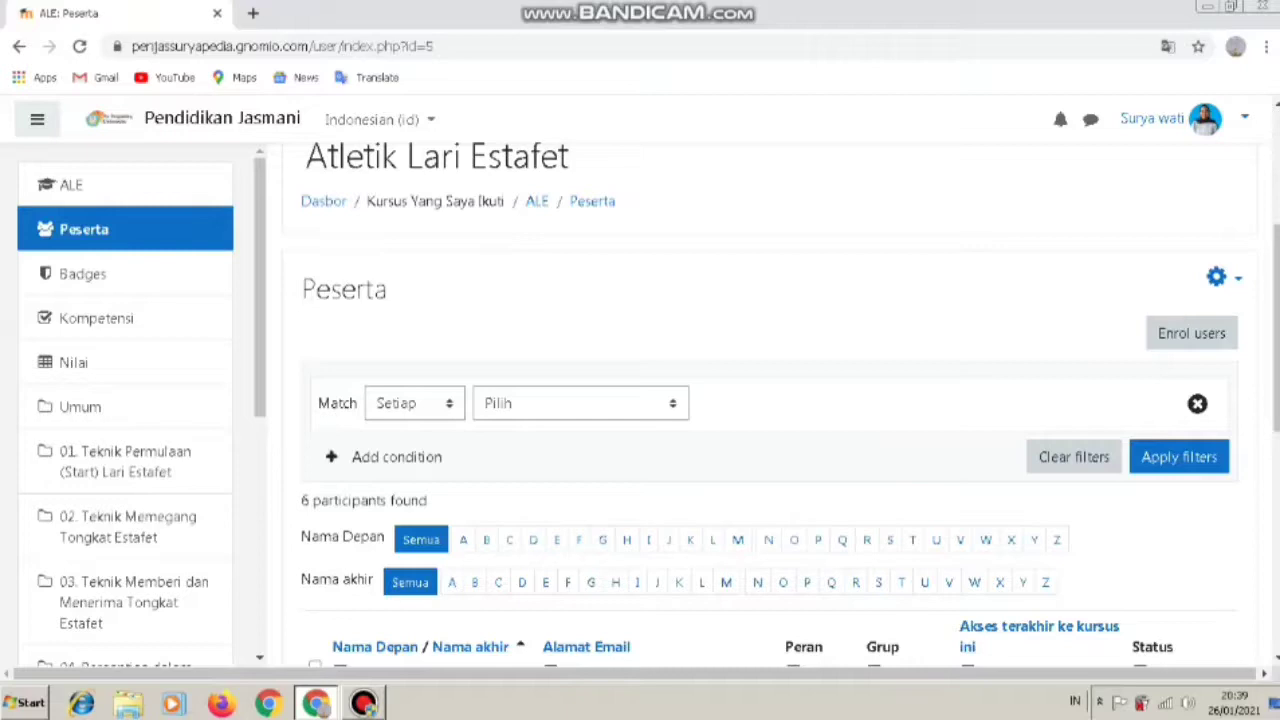
{"action": "scroll", "coordinate": [780, 400], "scroll_direction": "down", "scroll_amount": 4}
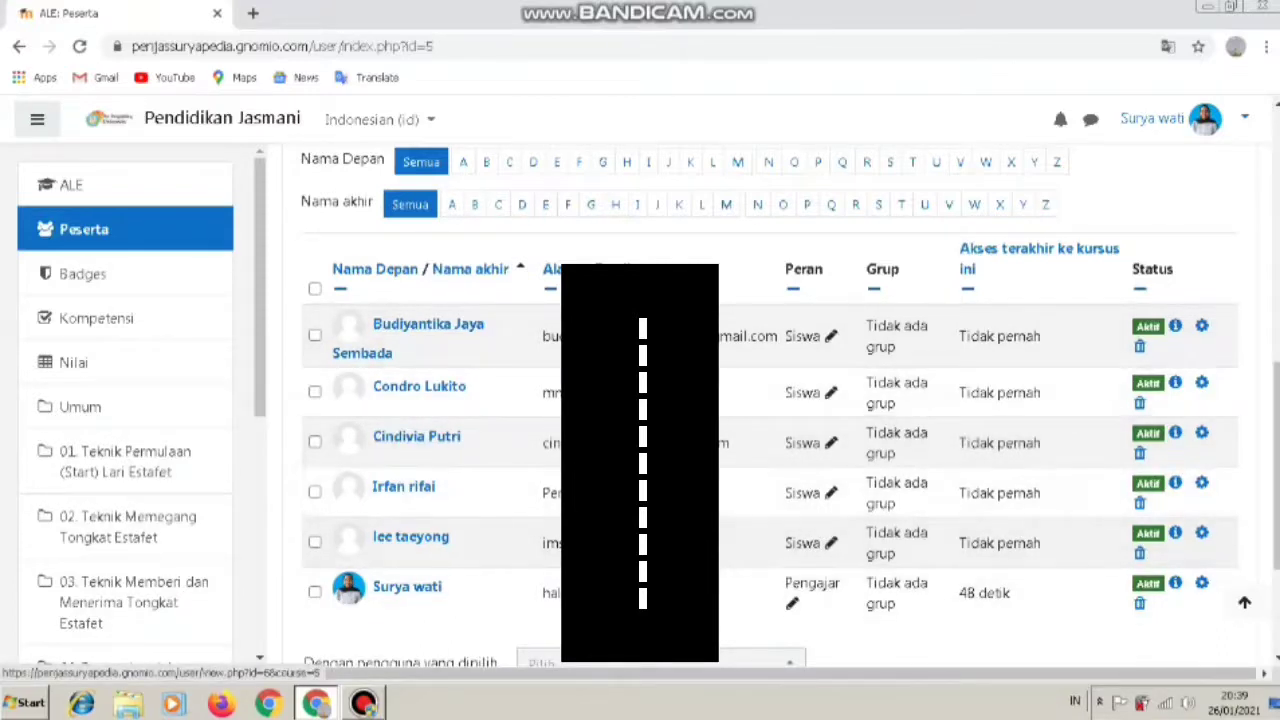
{"action": "left_click", "coordinate": [1244, 602]}
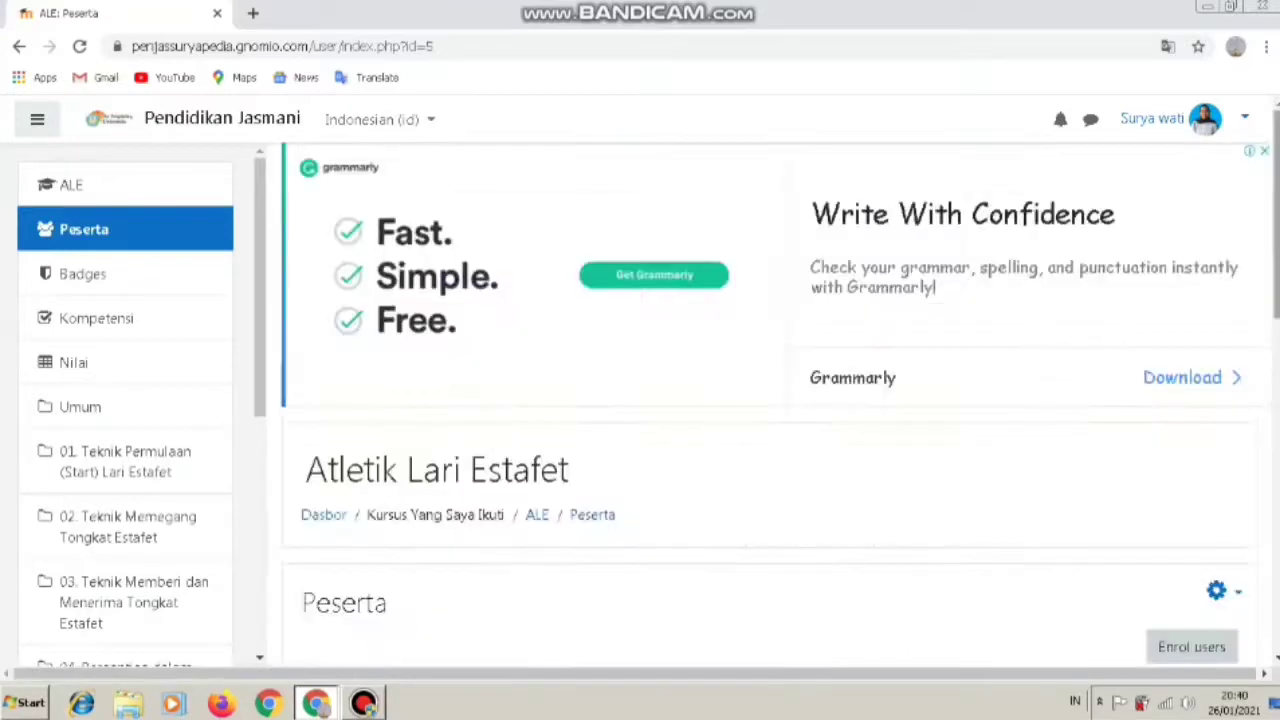